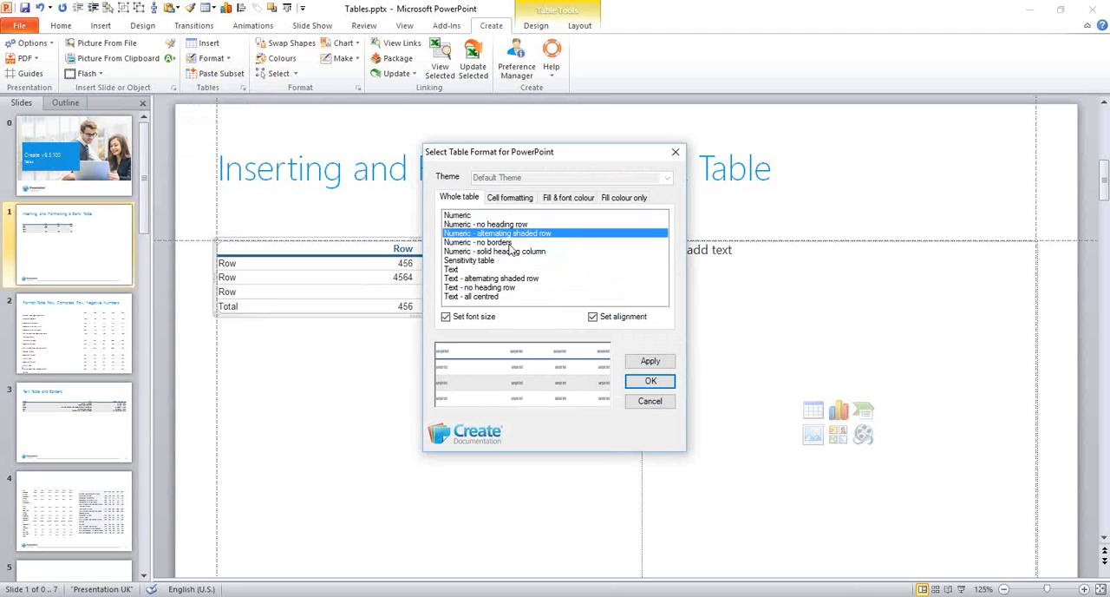
Apply the whole-table format "Numeric - alternating shaded row" to the table on slide 1 and close the format dialog
left_click(511, 244)
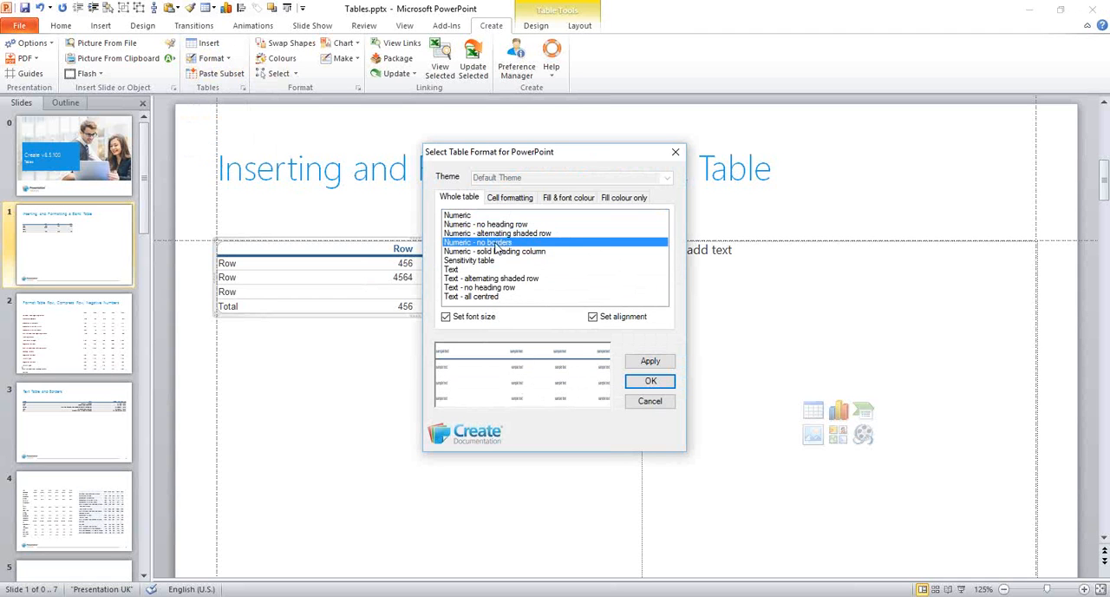
left_click(512, 236)
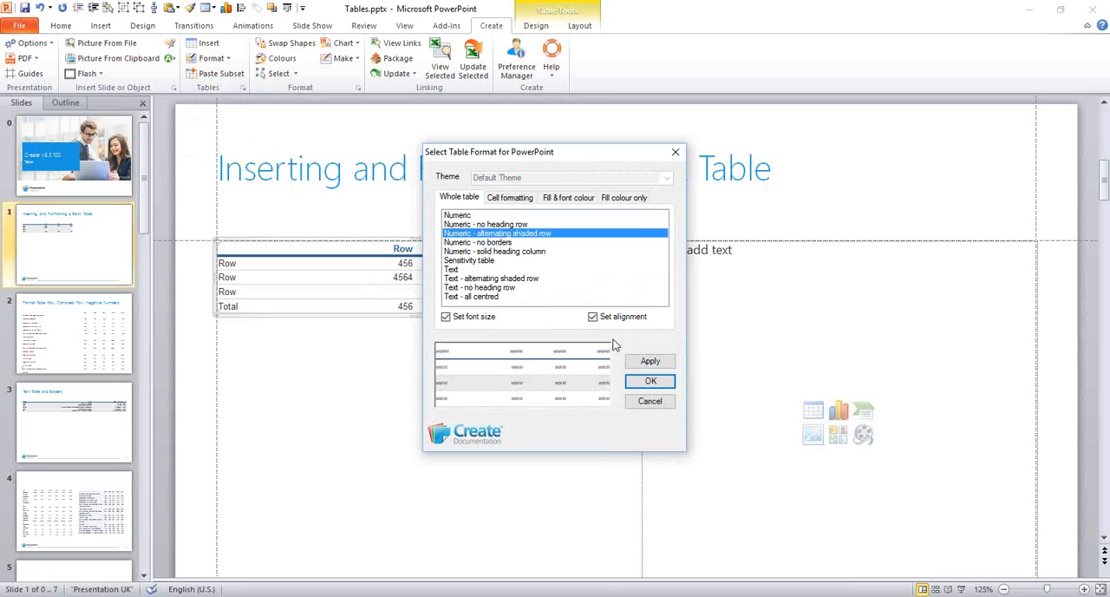
left_click(647, 361)
left_click_drag(578, 156, 807, 160)
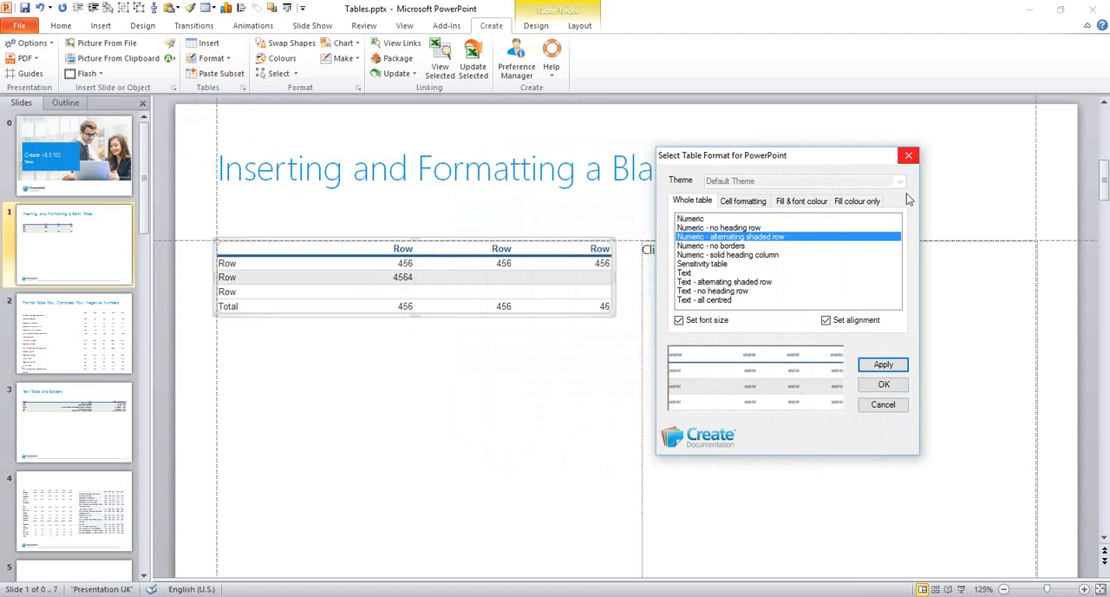
left_click(908, 157)
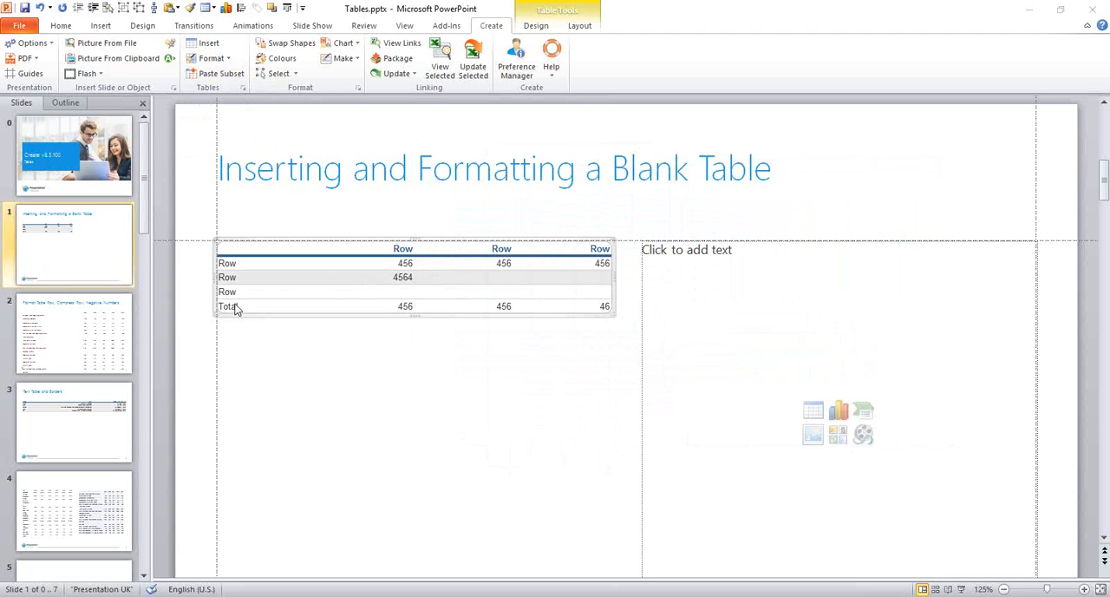
Make the Total row of the table bold
left_click_drag(225, 309, 585, 312)
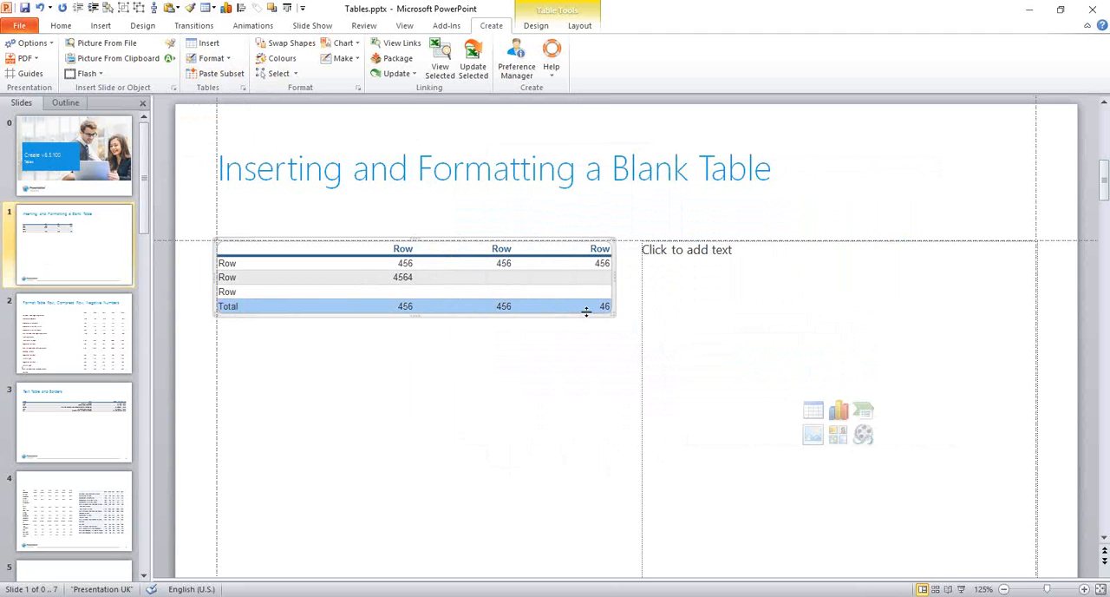
left_click(61, 25)
left_click(201, 68)
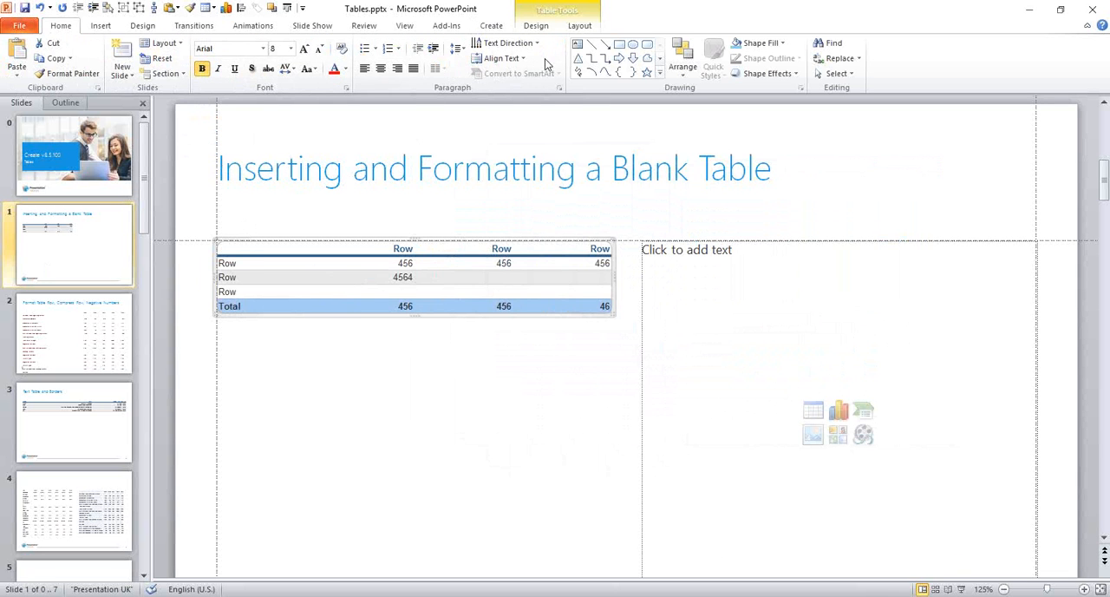
Show the Create Tables border options and apply the Totals border style to the Total row
left_click(491, 25)
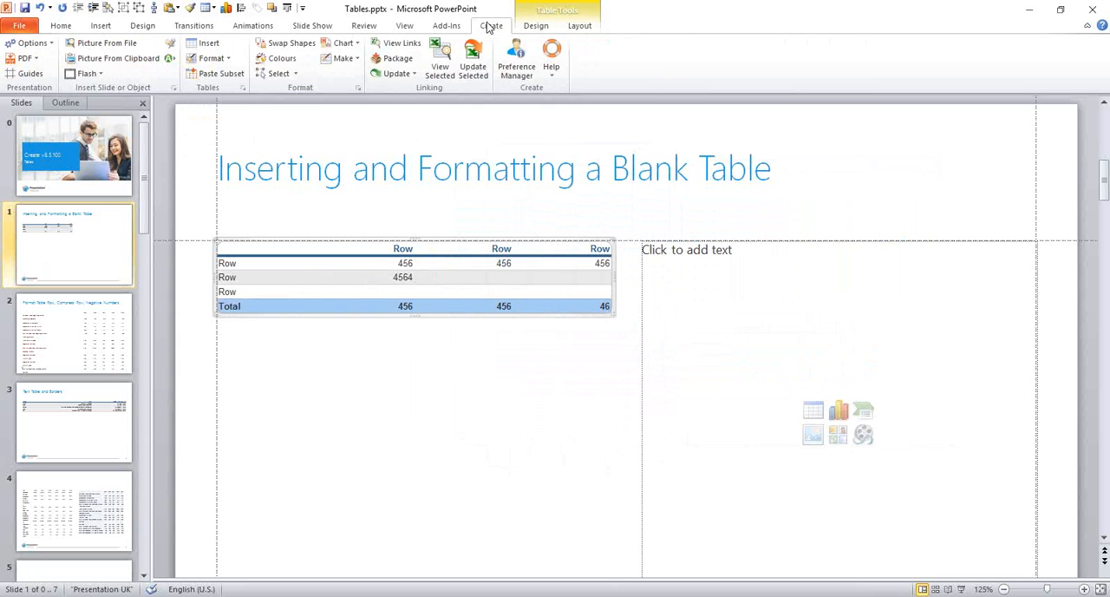
left_click(244, 90)
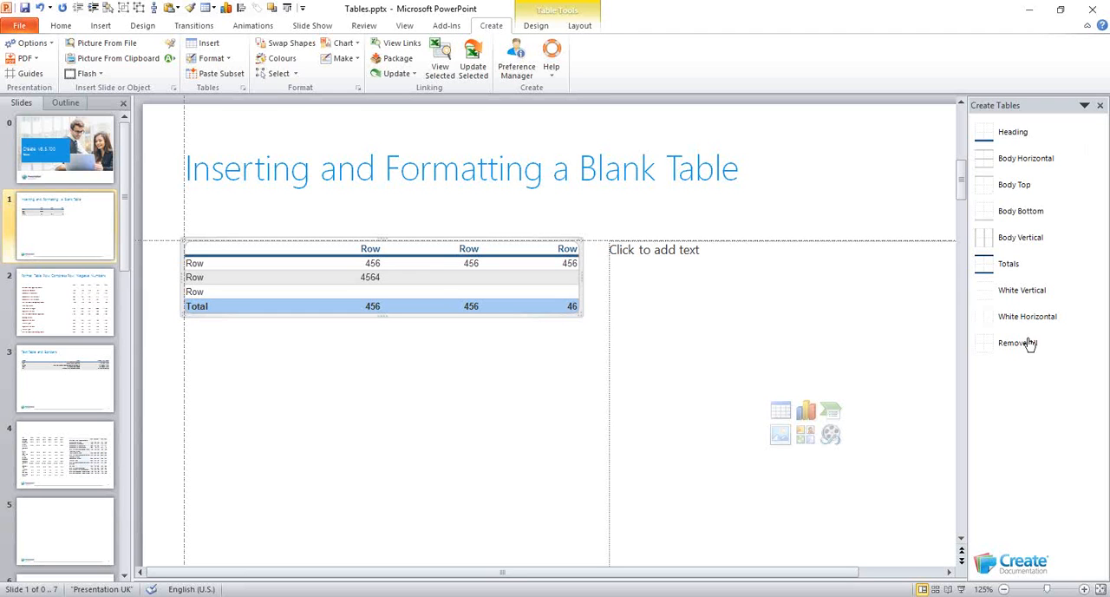
left_click(1005, 267)
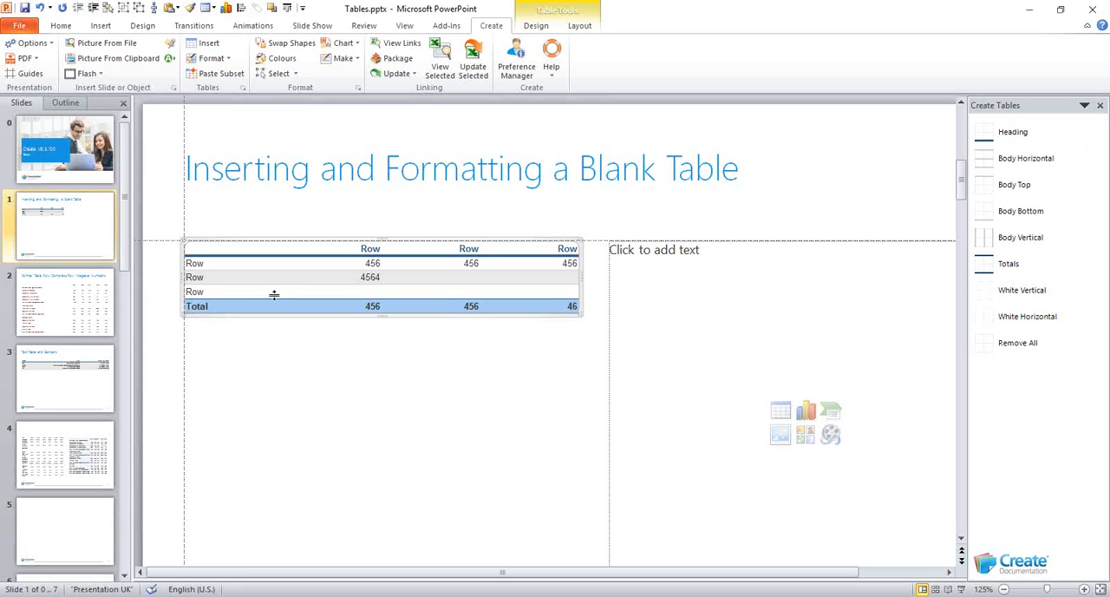
left_click(209, 292)
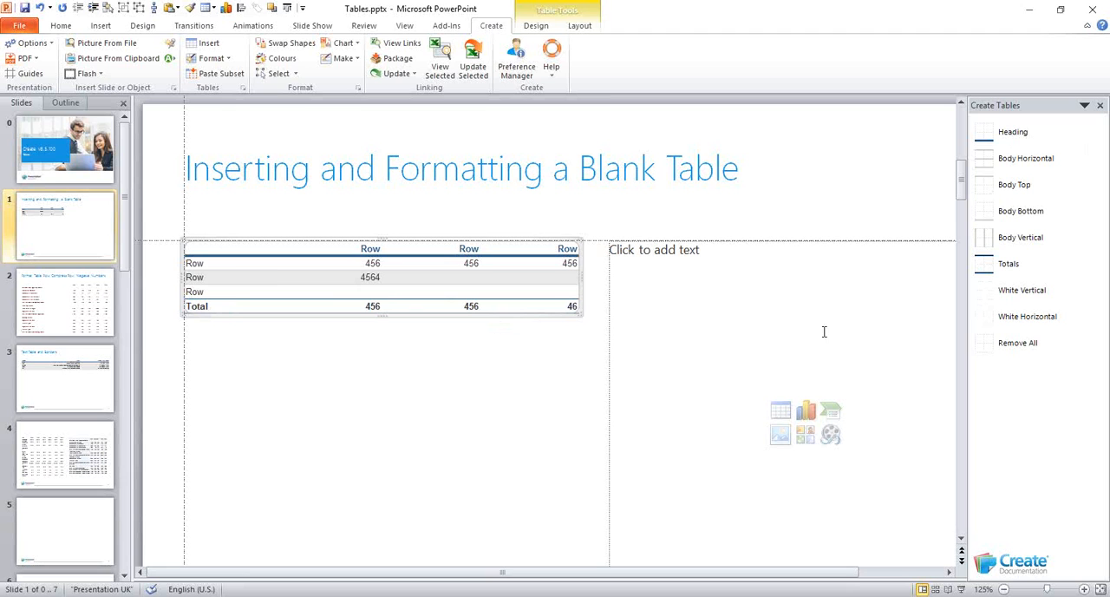
Remove all borders from the first two body rows of the table
left_click_drag(233, 266, 524, 282)
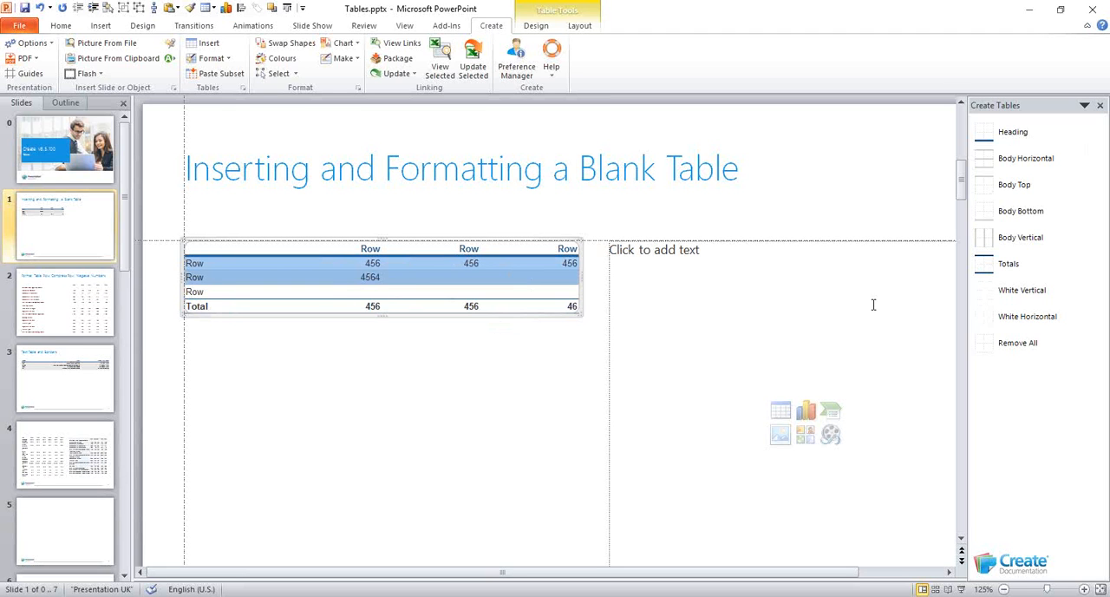
left_click(1013, 346)
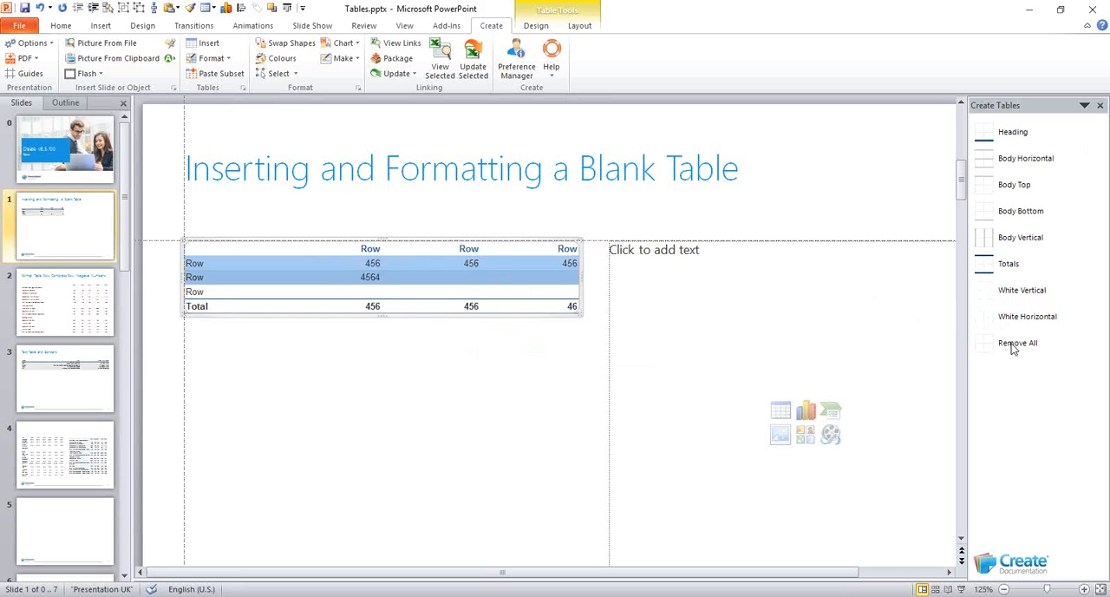
left_click(343, 338)
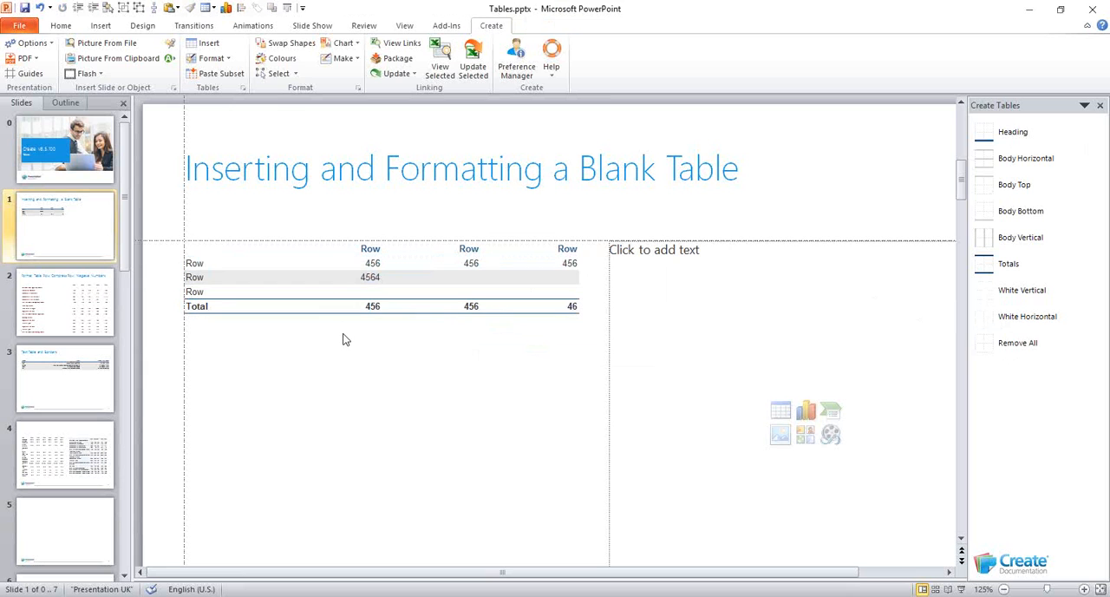
Reformat the whole table on slide 1 with the Numeric table format
left_click(337, 267)
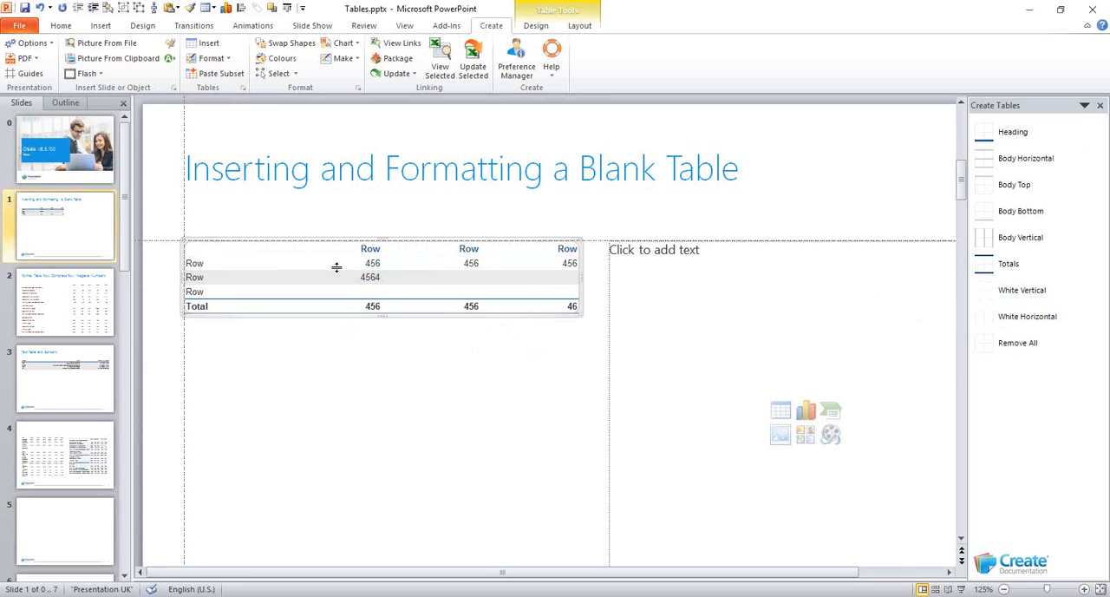
left_click(227, 59)
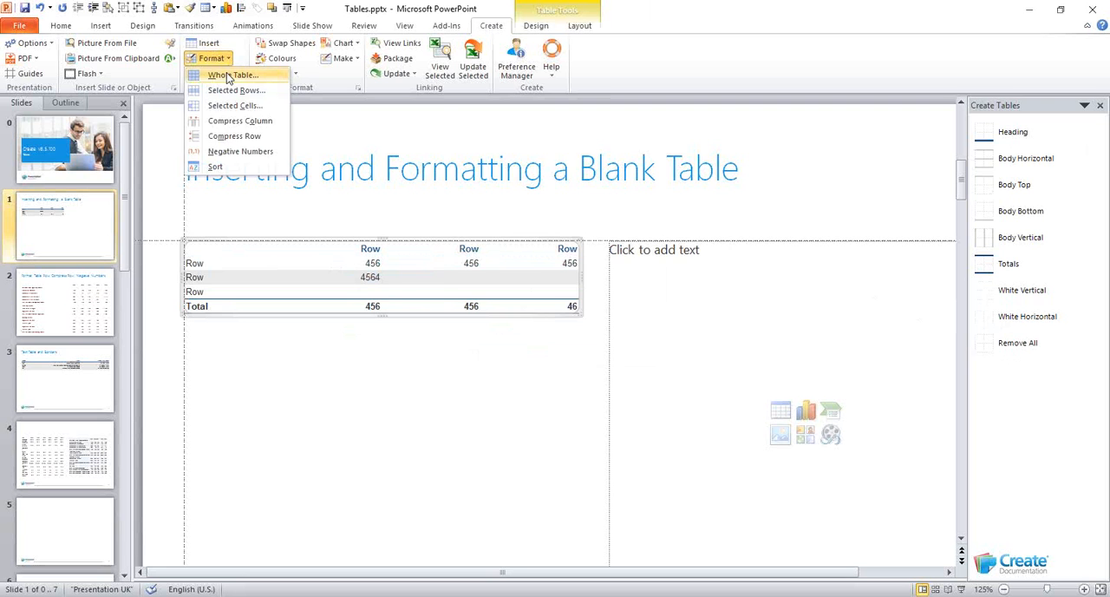
left_click(229, 77)
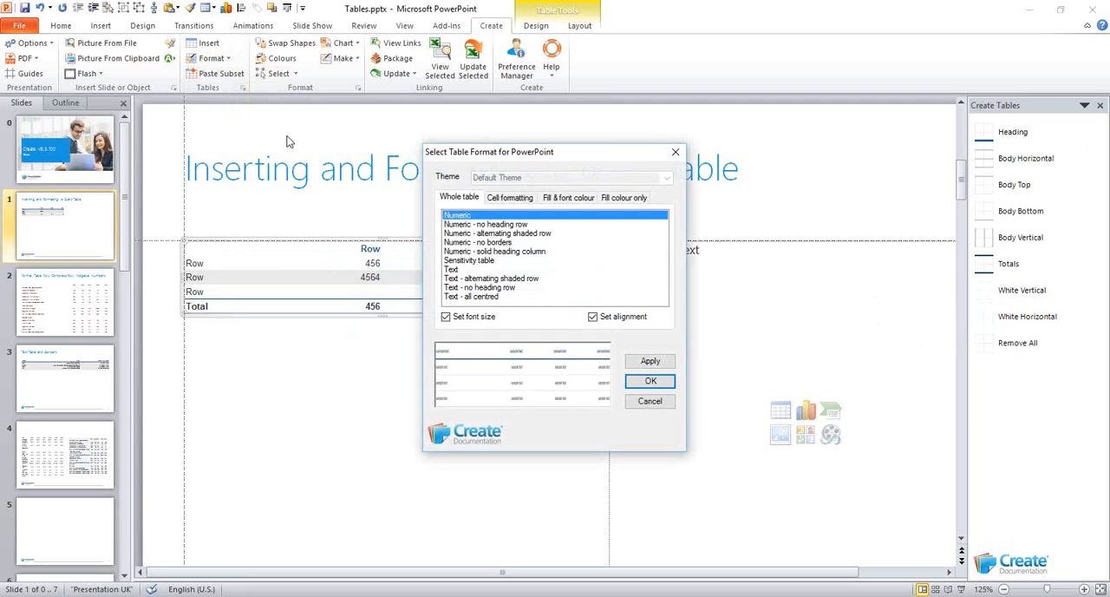
left_click(651, 384)
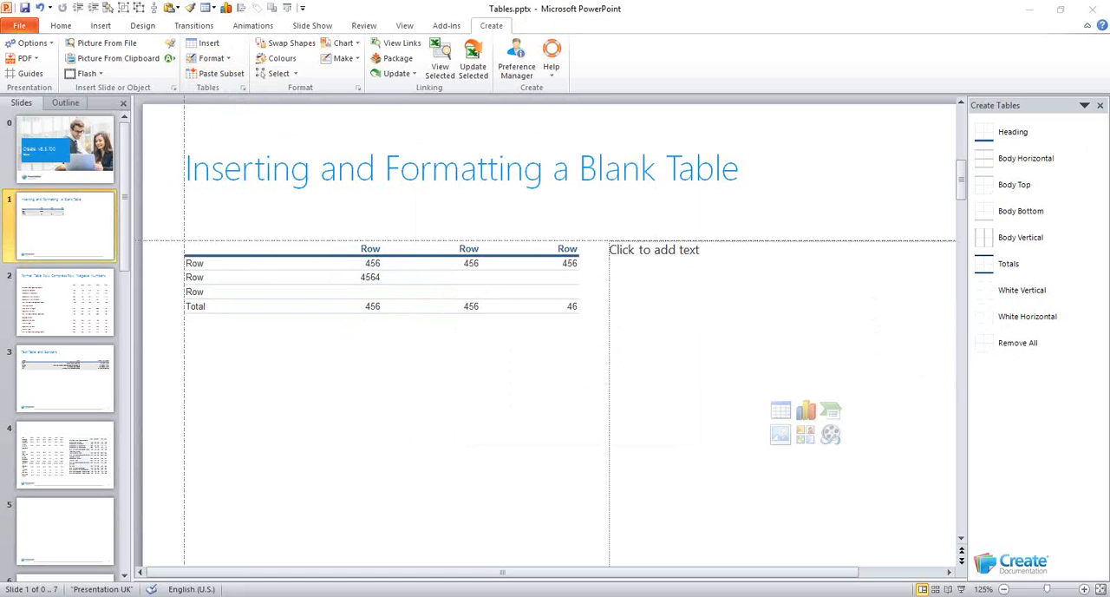
Format the whole cashflow table on slide 2 as "Numeric - alternating shaded row"
left_click(70, 304)
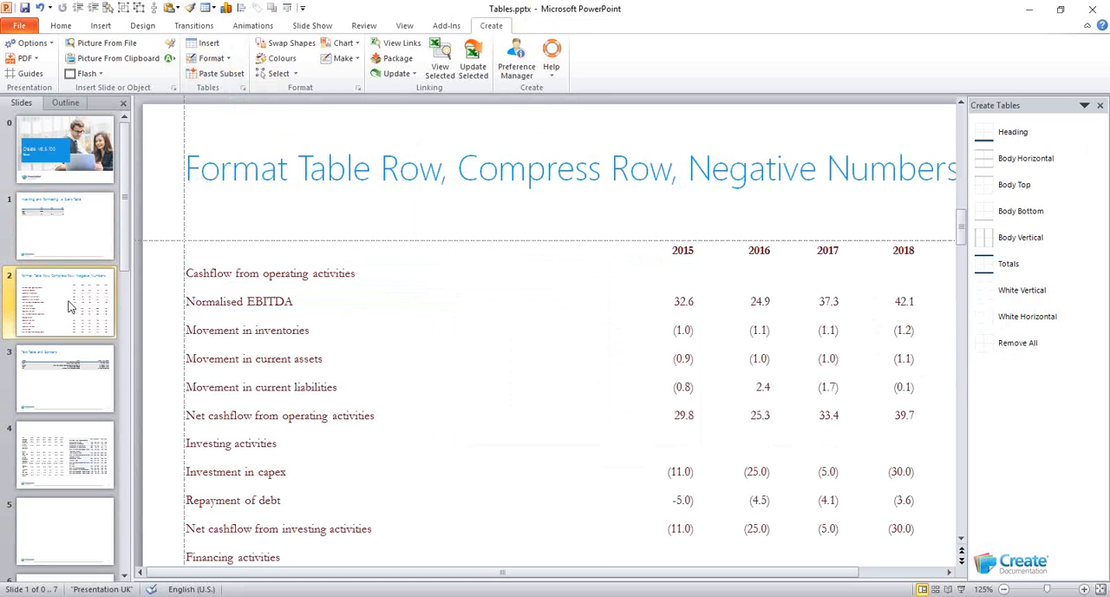
left_click(310, 306)
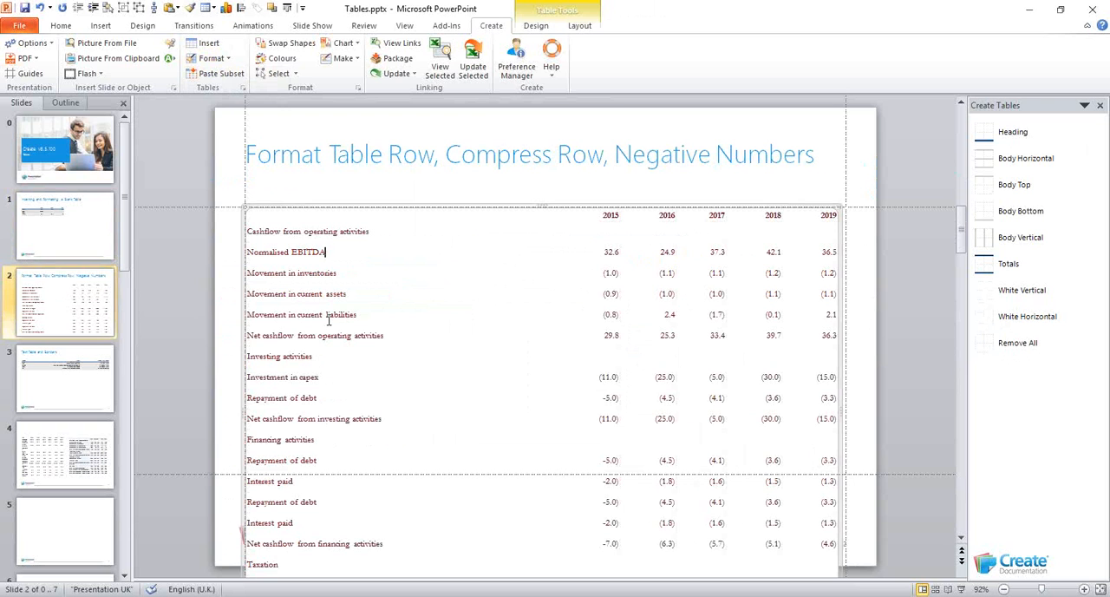
left_click(227, 60)
left_click(231, 75)
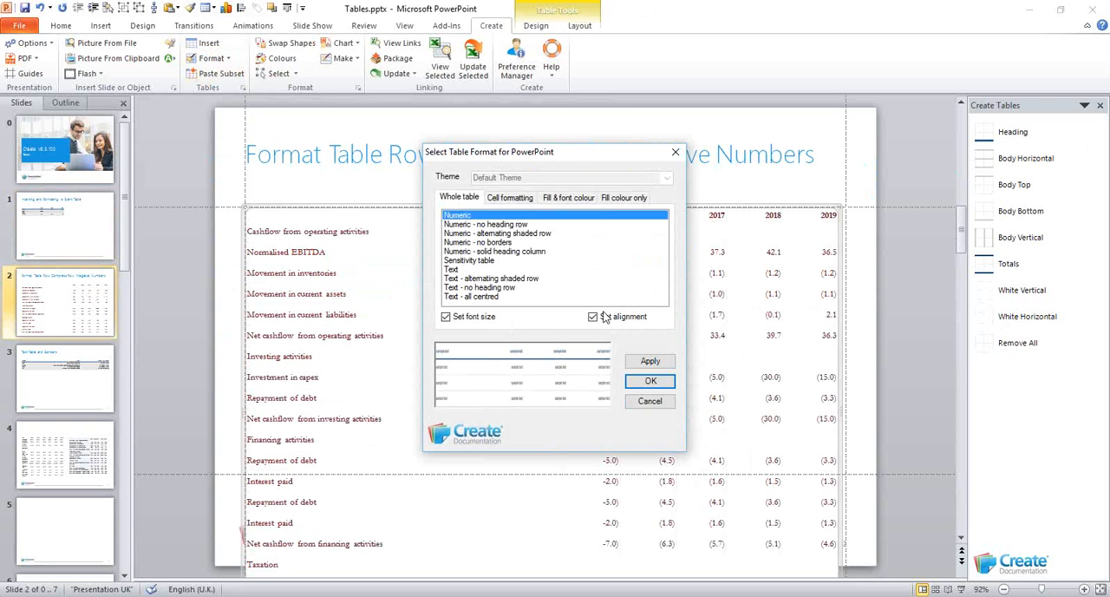
left_click(512, 233)
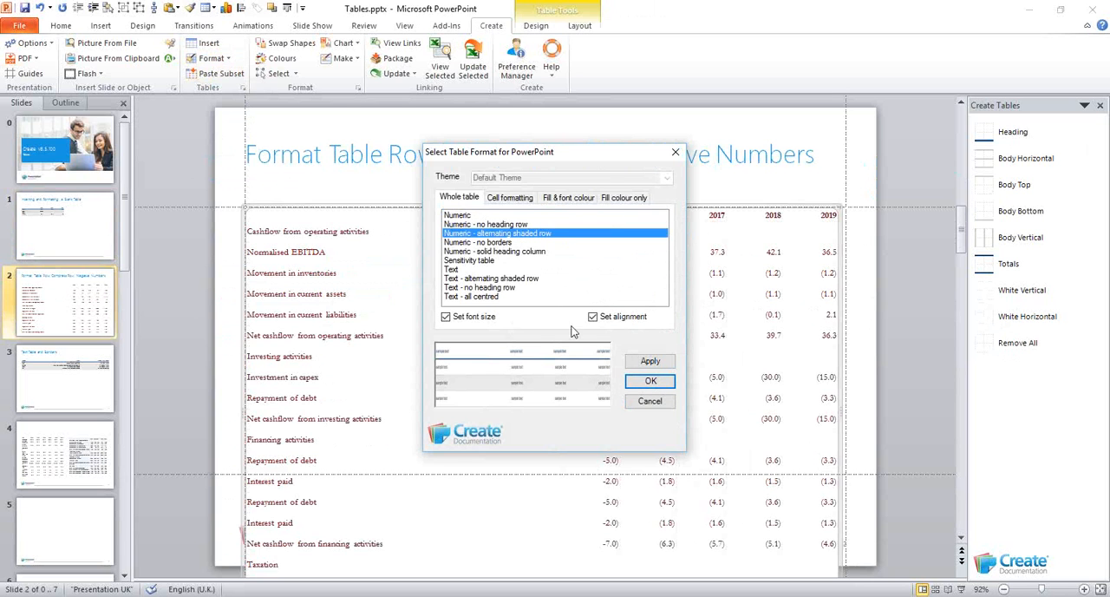
left_click(648, 386)
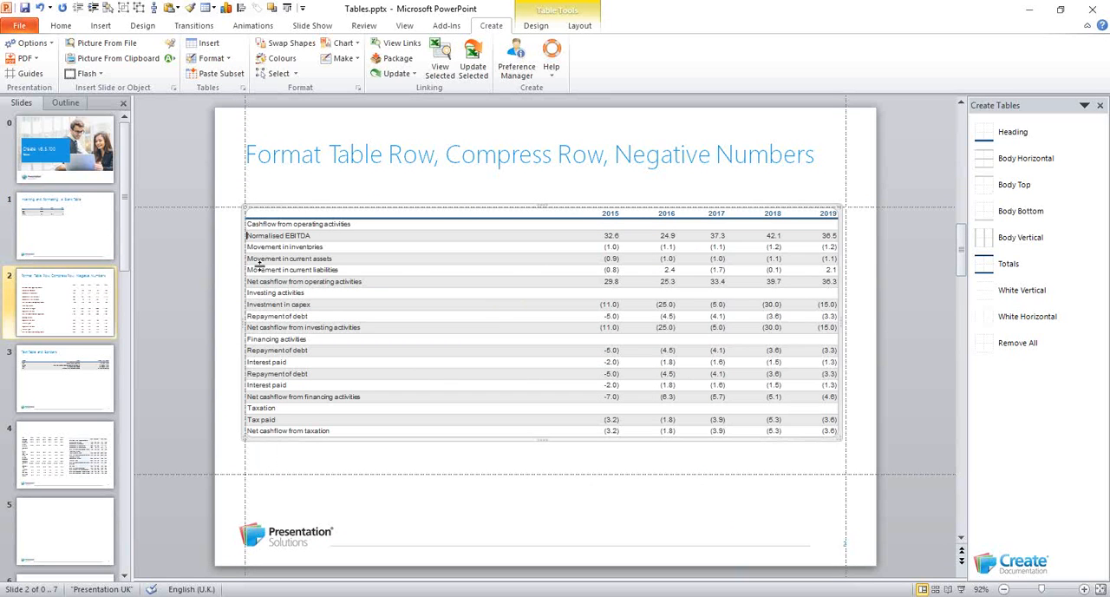
Compress all body rows of the cashflow table, from Cashflow from operating activities to Net cashflow from taxation
left_click_drag(272, 224, 818, 436)
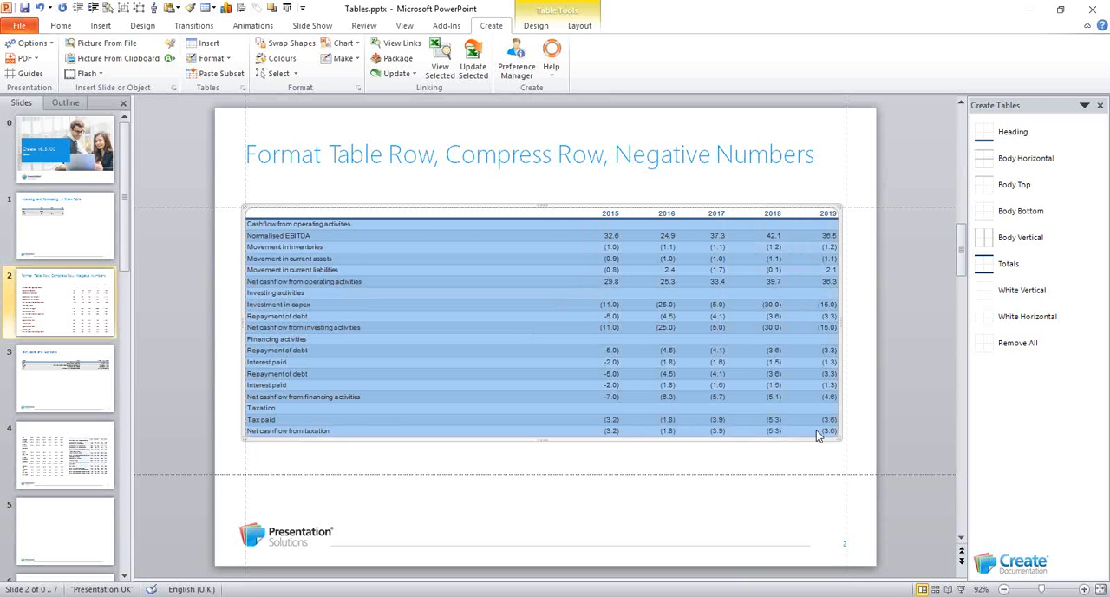
left_click(210, 65)
left_click(222, 137)
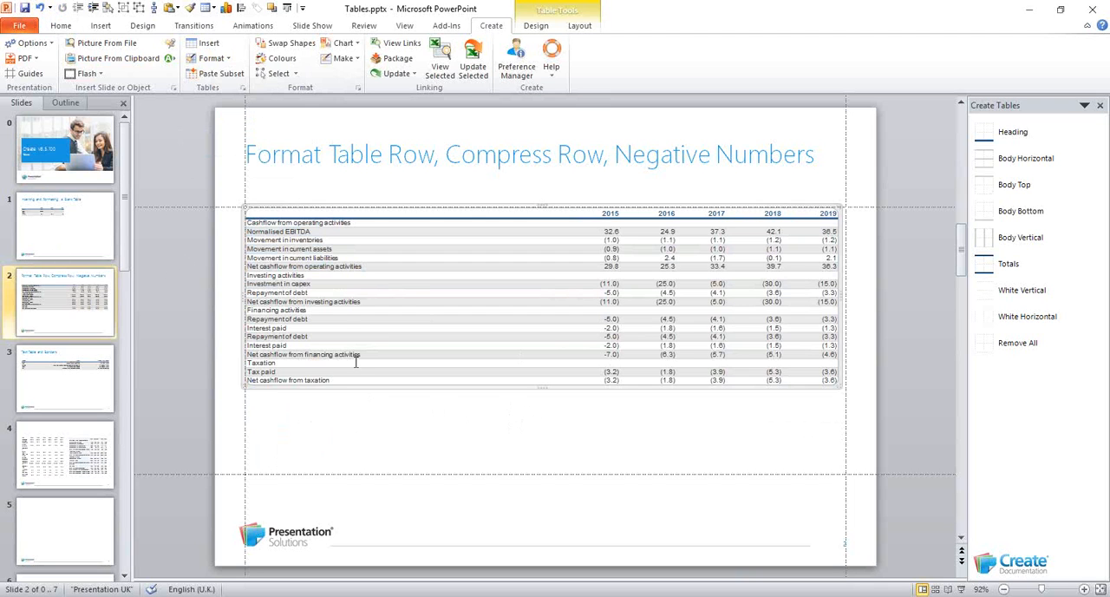
Reapply the "Numeric - alternating shaded row" format to the whole compressed cashflow table
left_click(210, 58)
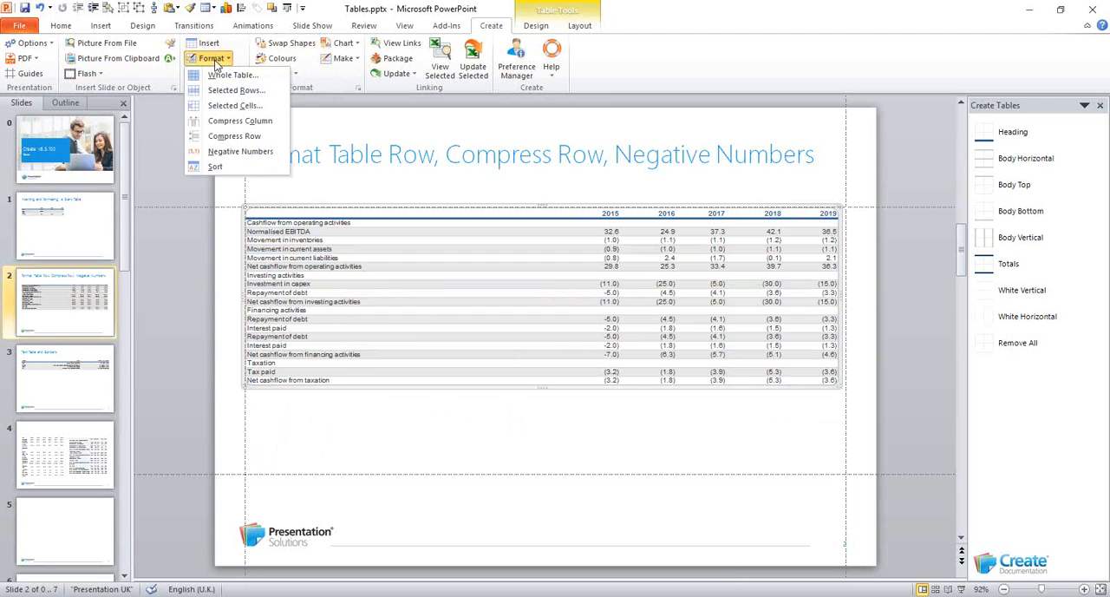
left_click(217, 75)
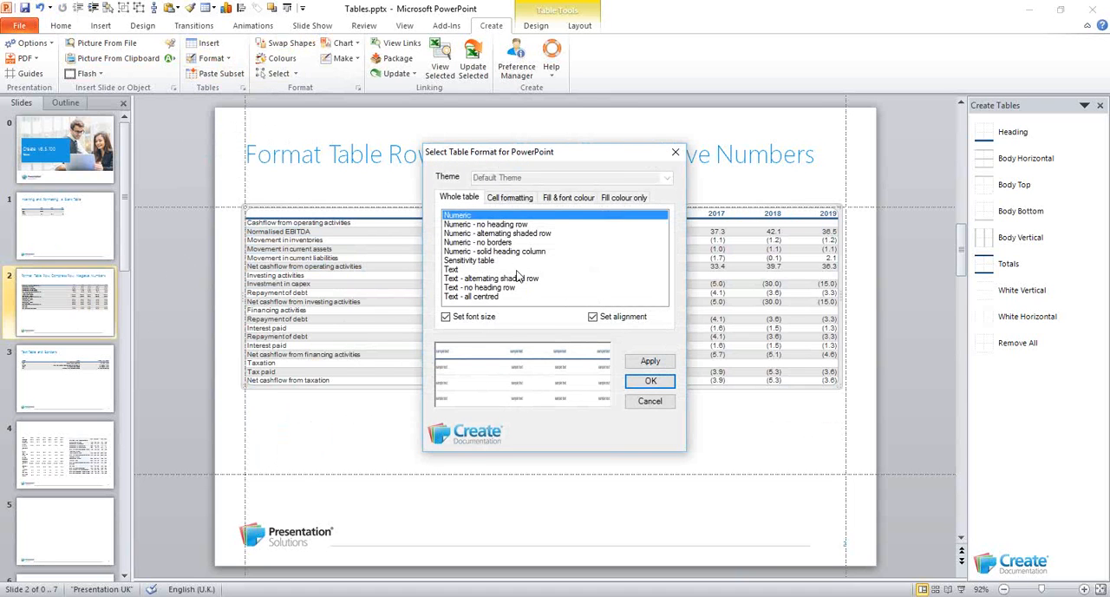
left_click(507, 234)
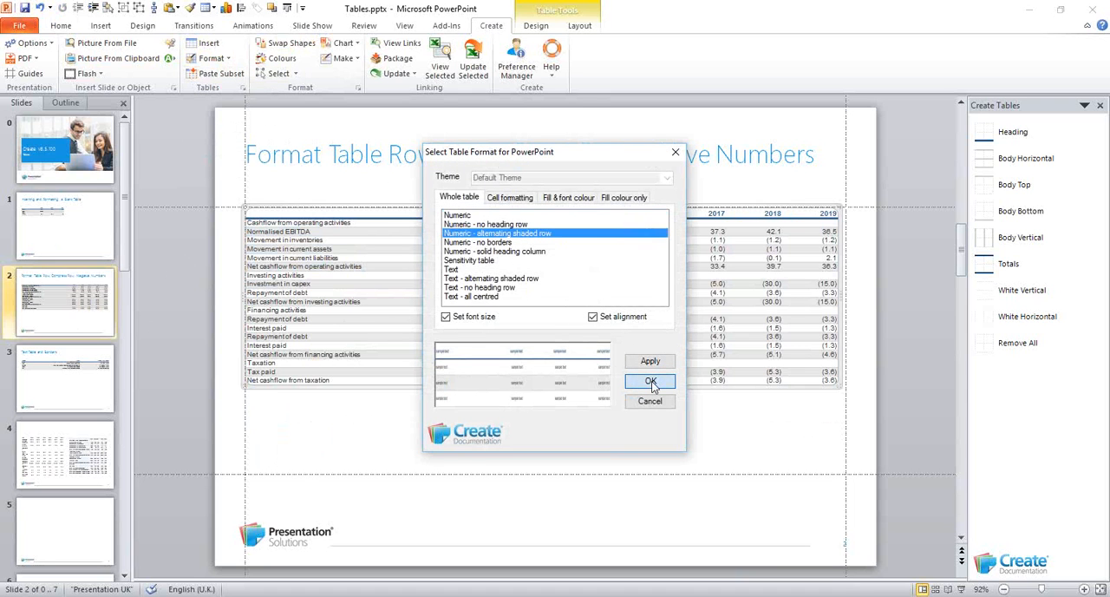
left_click(651, 381)
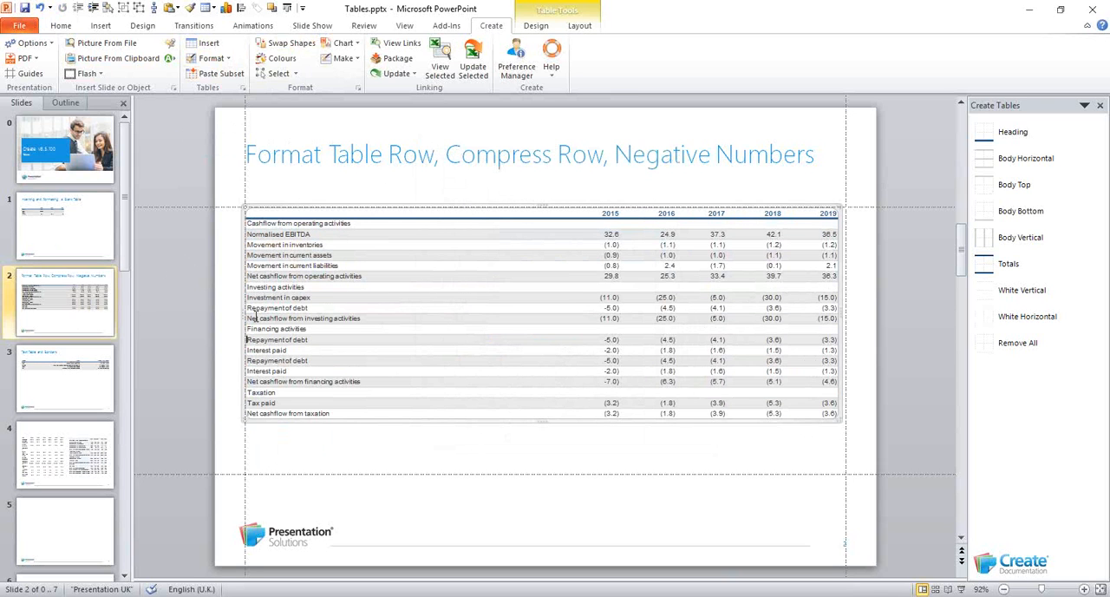
Give the Investment in capex and Repayment of debt rows a dark fill with white text using the fill and font colour row formats
left_click_drag(371, 302, 816, 308)
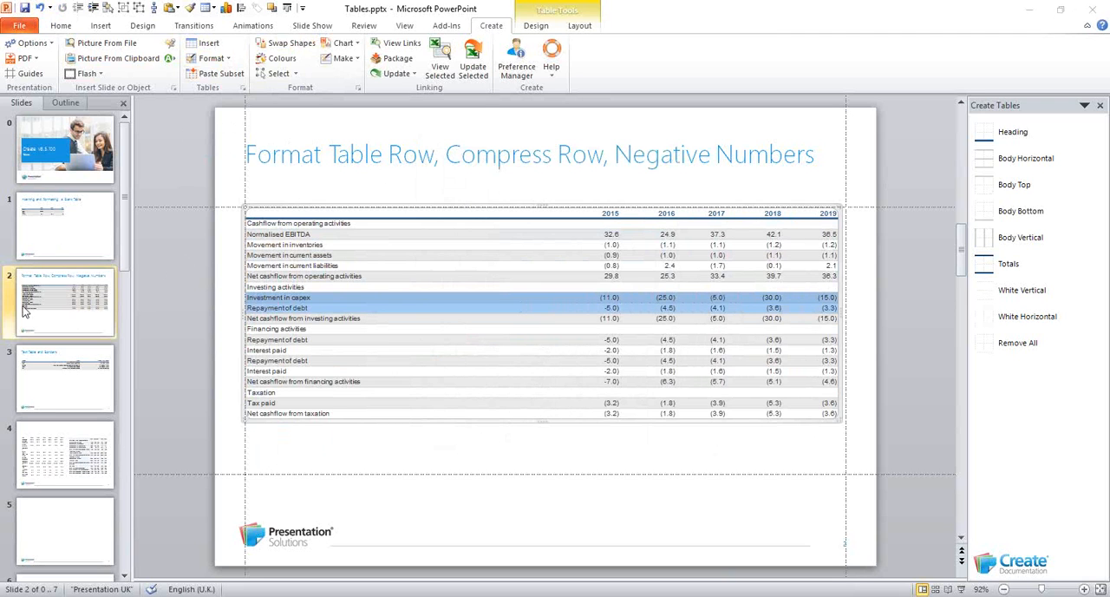
left_click(212, 61)
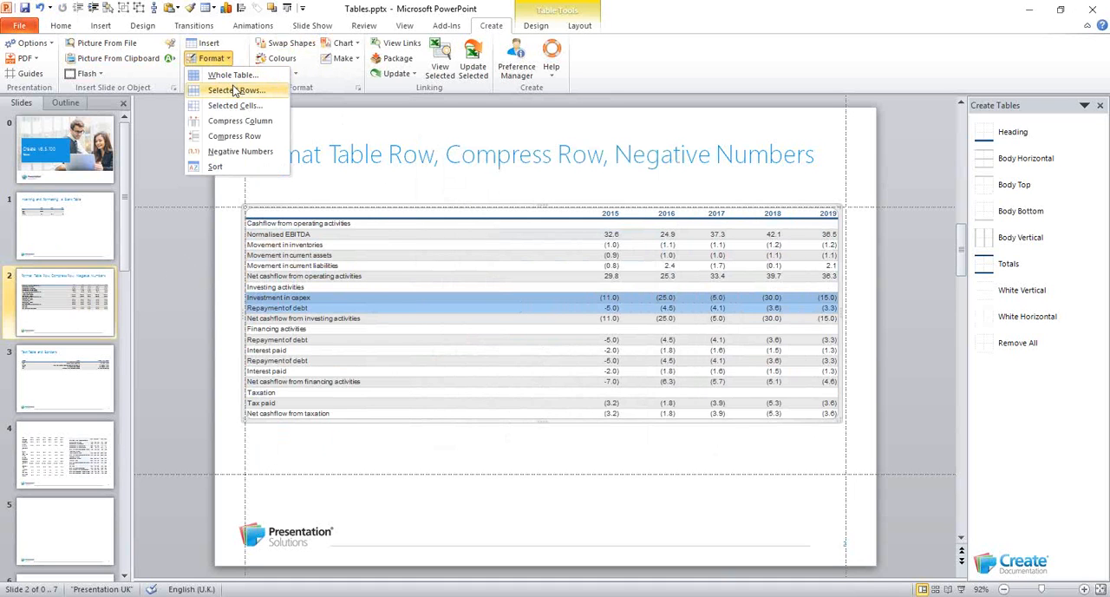
left_click(233, 91)
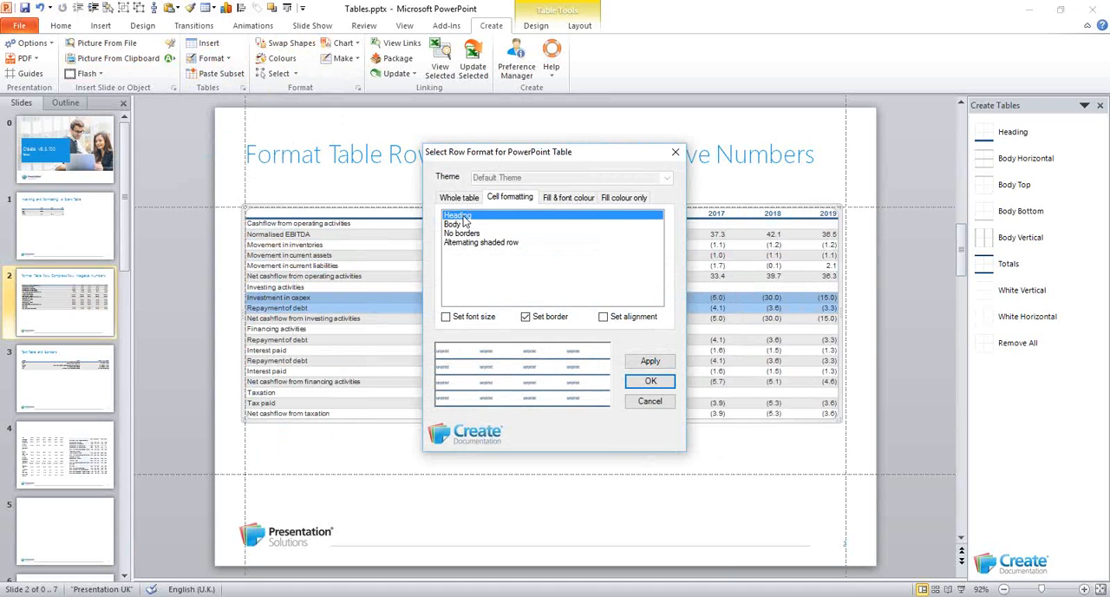
left_click_drag(559, 162, 681, 298)
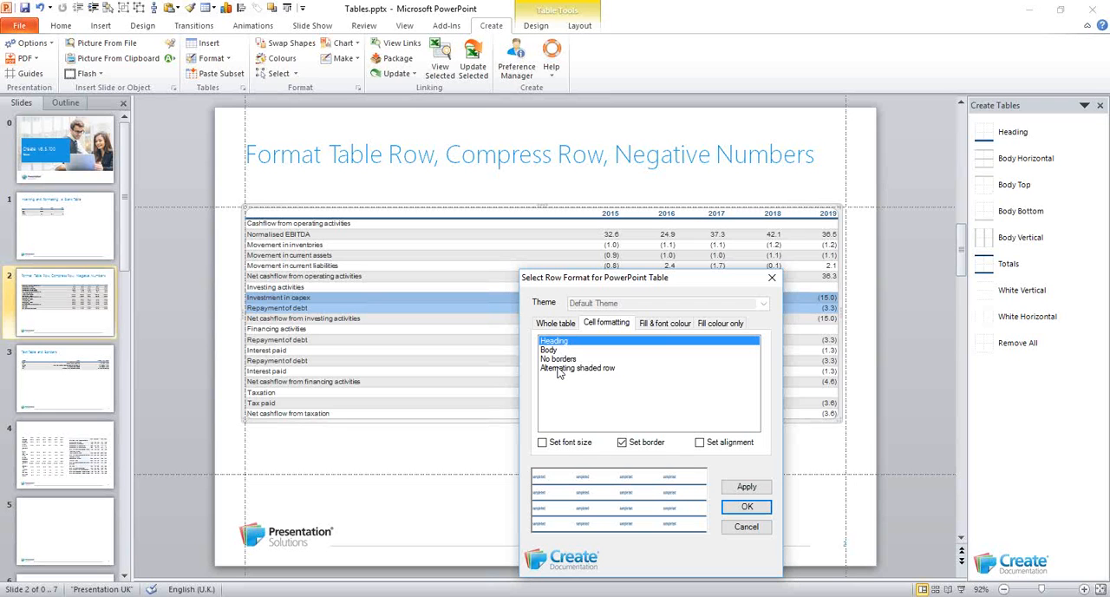
left_click(661, 324)
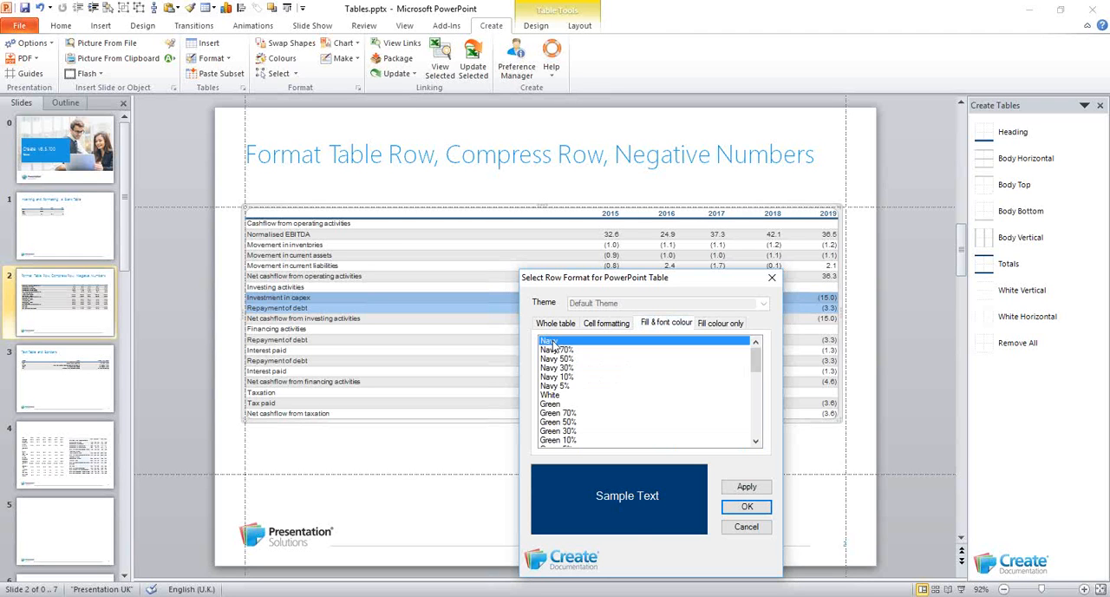
left_click(552, 404)
scroll(560, 381, "down", 3)
left_click(560, 359)
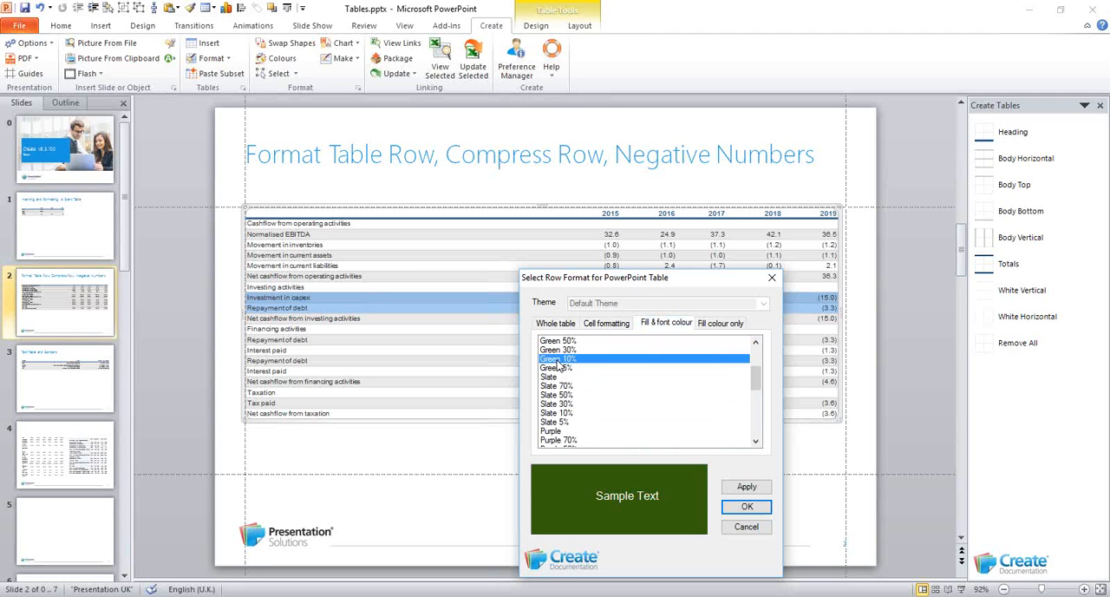
left_click(744, 510)
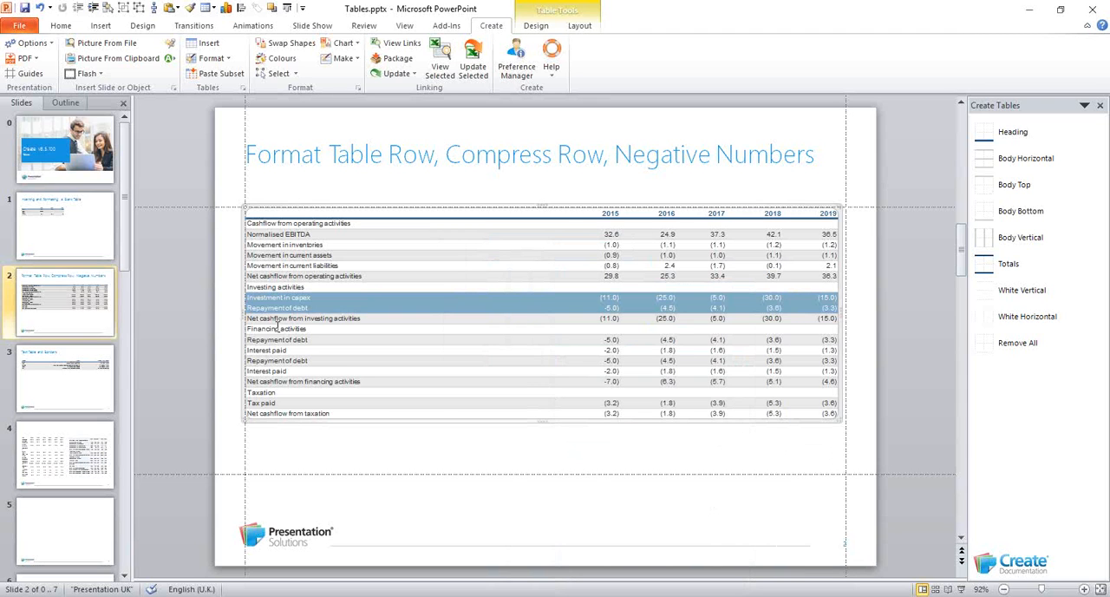
left_click(275, 320)
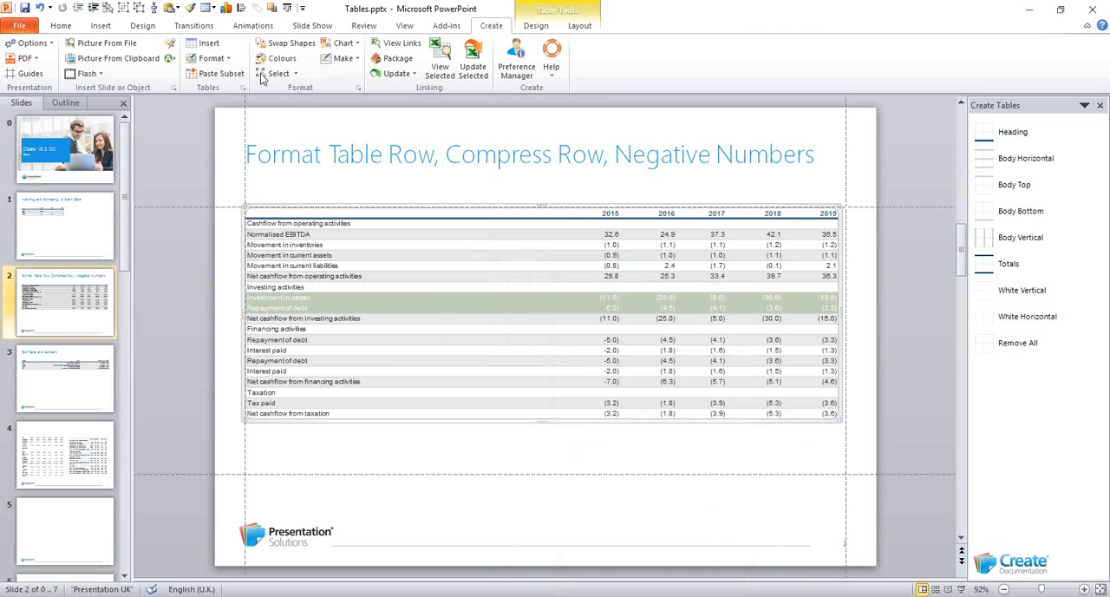
left_click(213, 59)
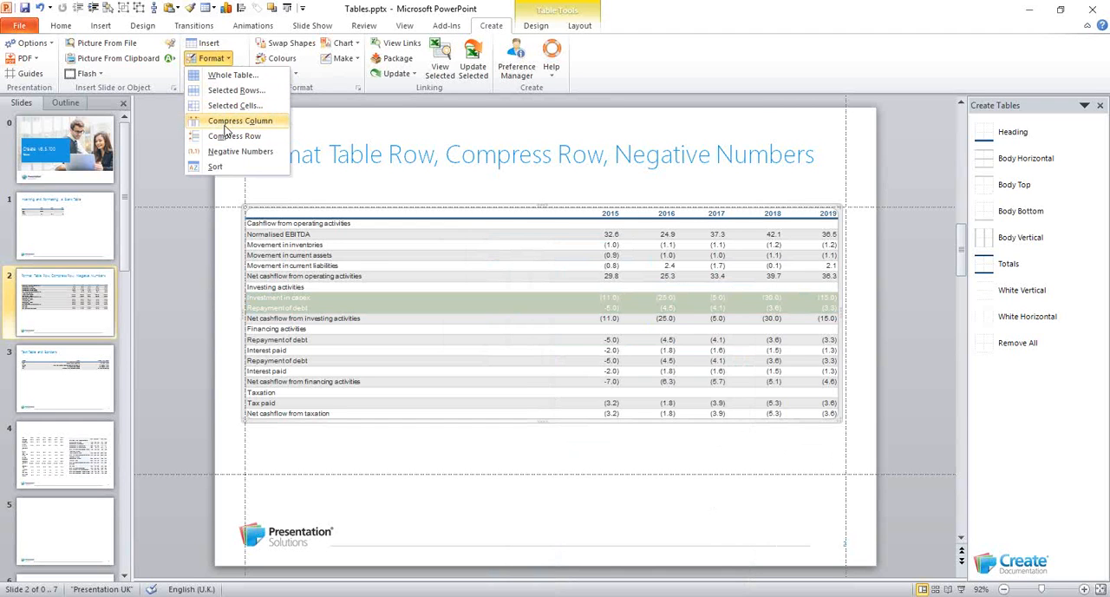
left_click(211, 58)
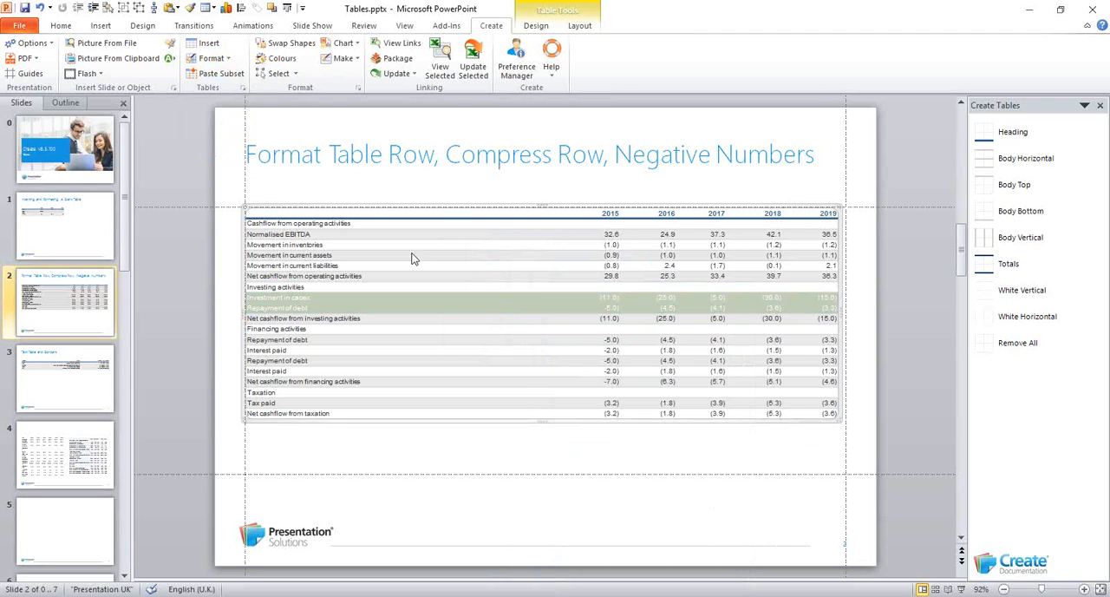
left_click(213, 58)
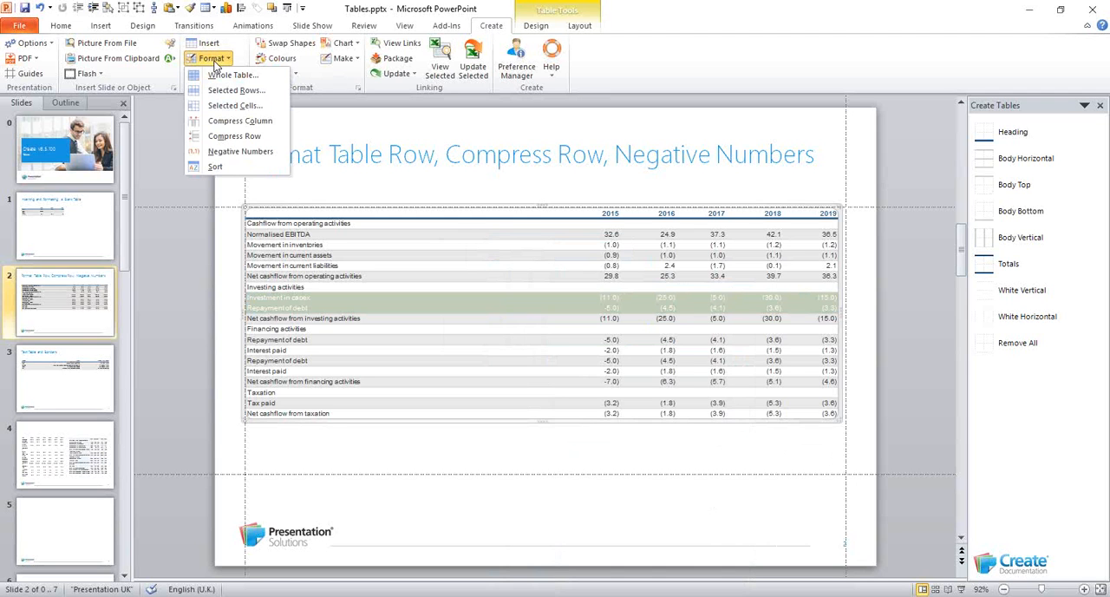
left_click(208, 58)
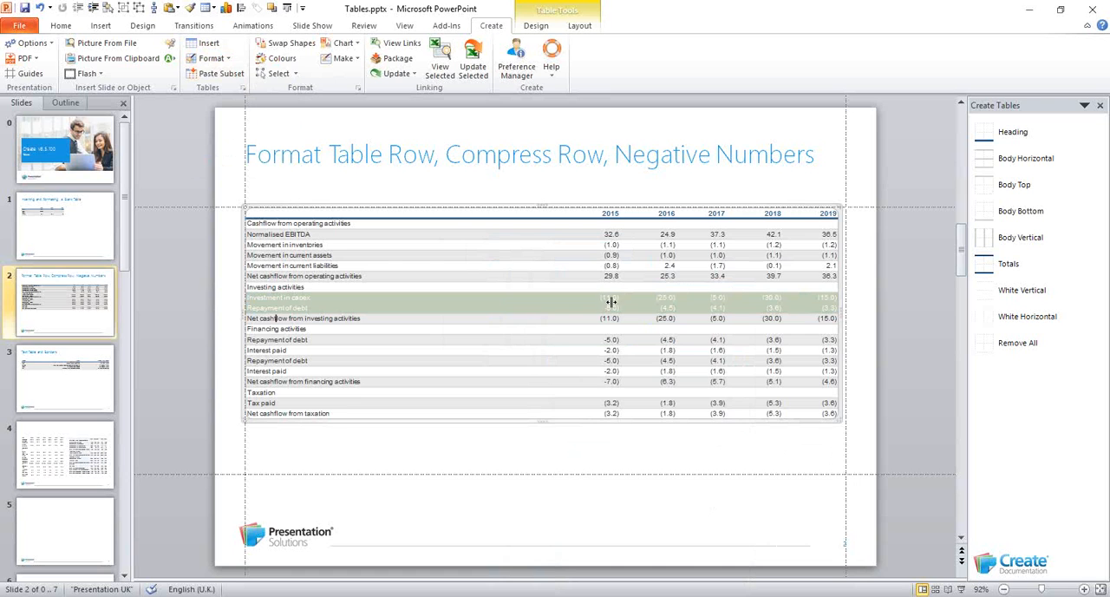
Apply the "Numeric" whole-table format to the cashflow table, including its font size and alignment settings
scroll(639, 314, "up", 3)
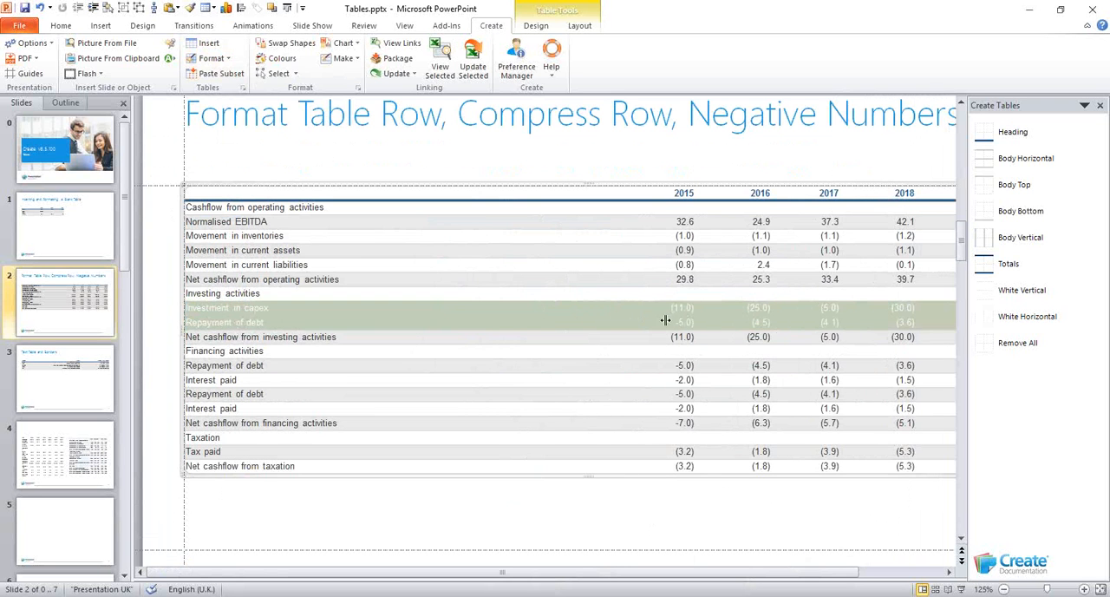
left_click(908, 571)
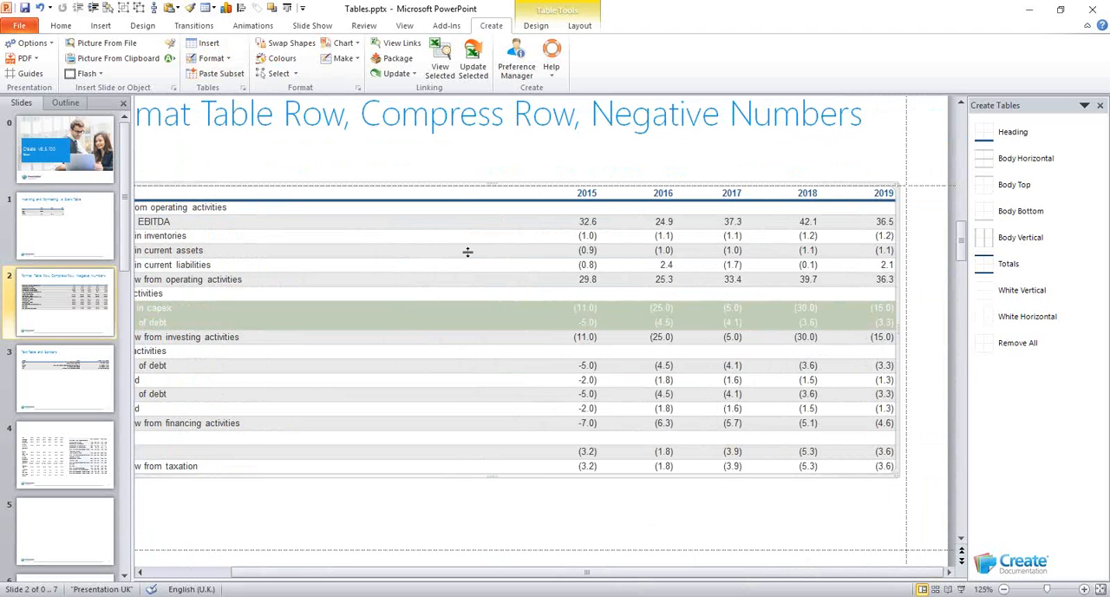
left_click(211, 59)
left_click(217, 75)
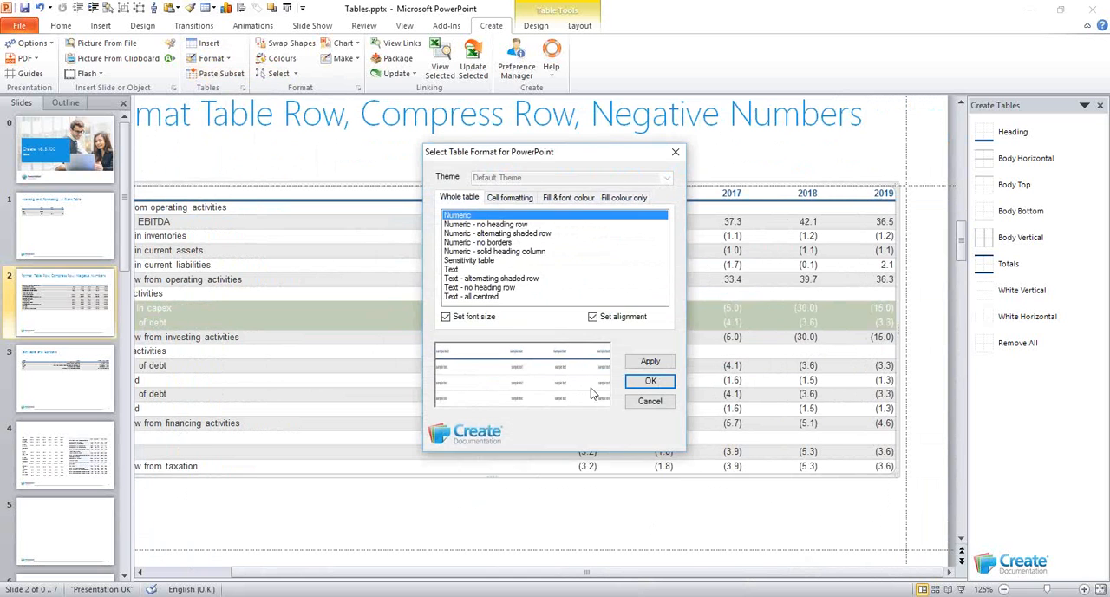
left_click(650, 382)
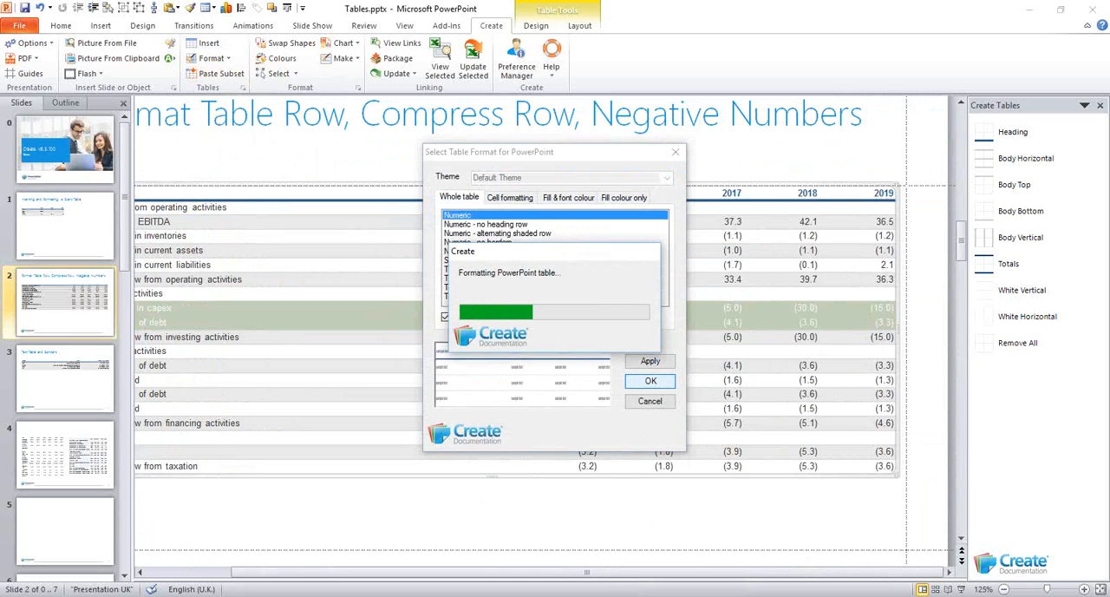
Add a minus sign before the 2015 value in the Net cashflow from operating activities row
left_click(592, 324)
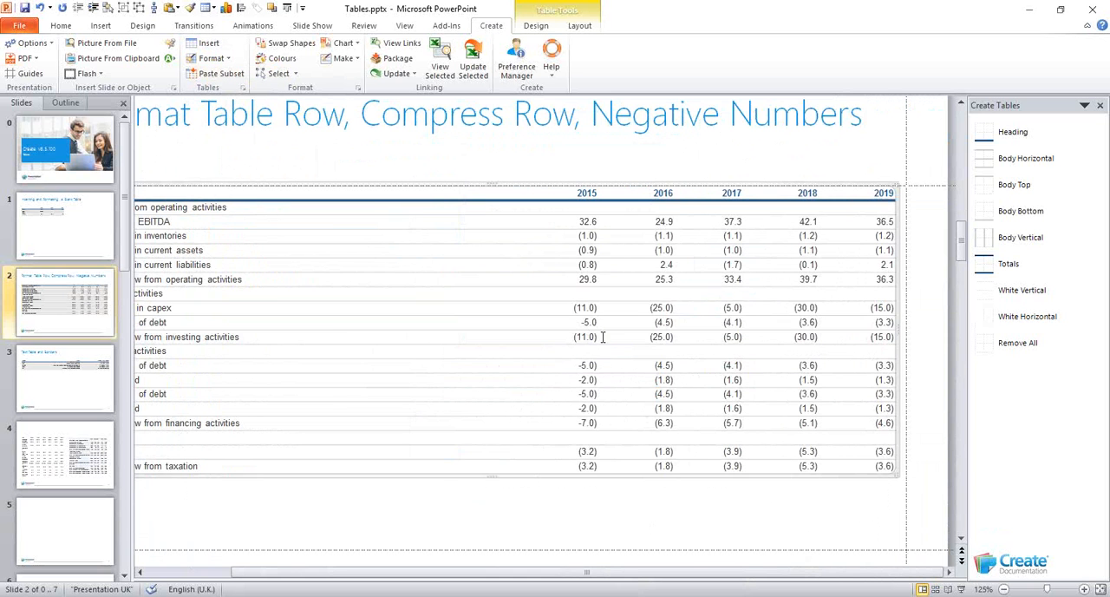
scroll(603, 338, "down", 1)
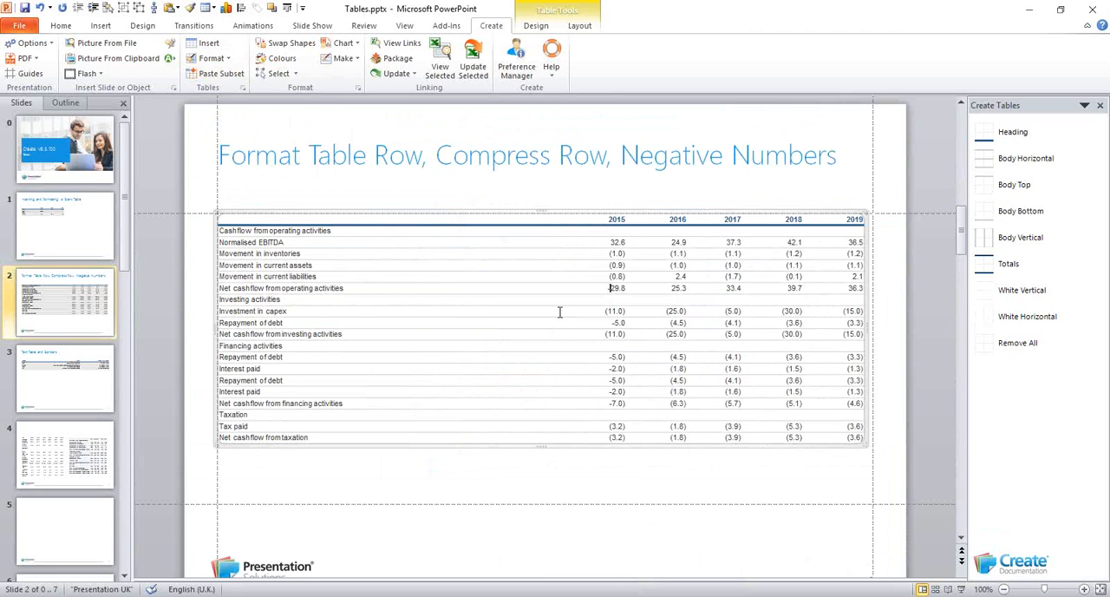
type("-")
Apply the Negative Numbers format to all body figures in the 2015 to 2019 columns of the cashflow table
left_click_drag(602, 236, 829, 453)
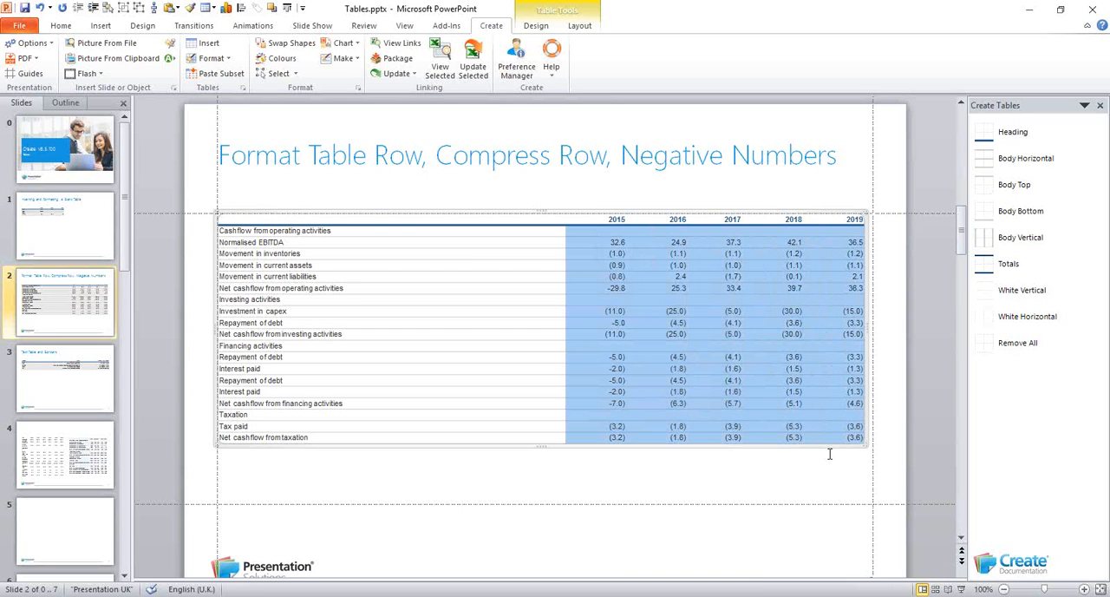
left_click(207, 59)
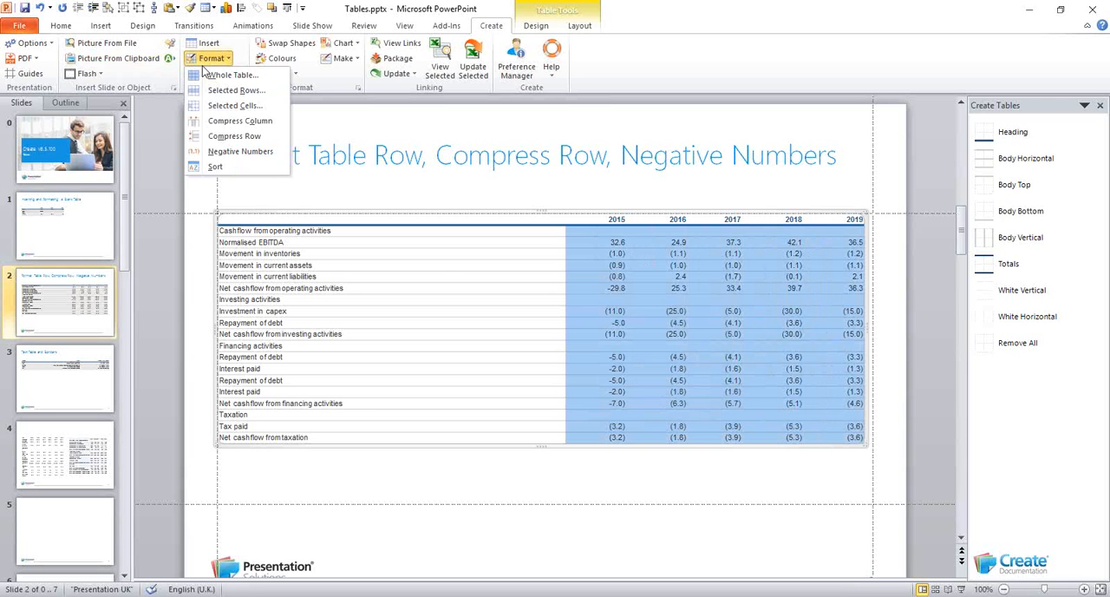
left_click(221, 150)
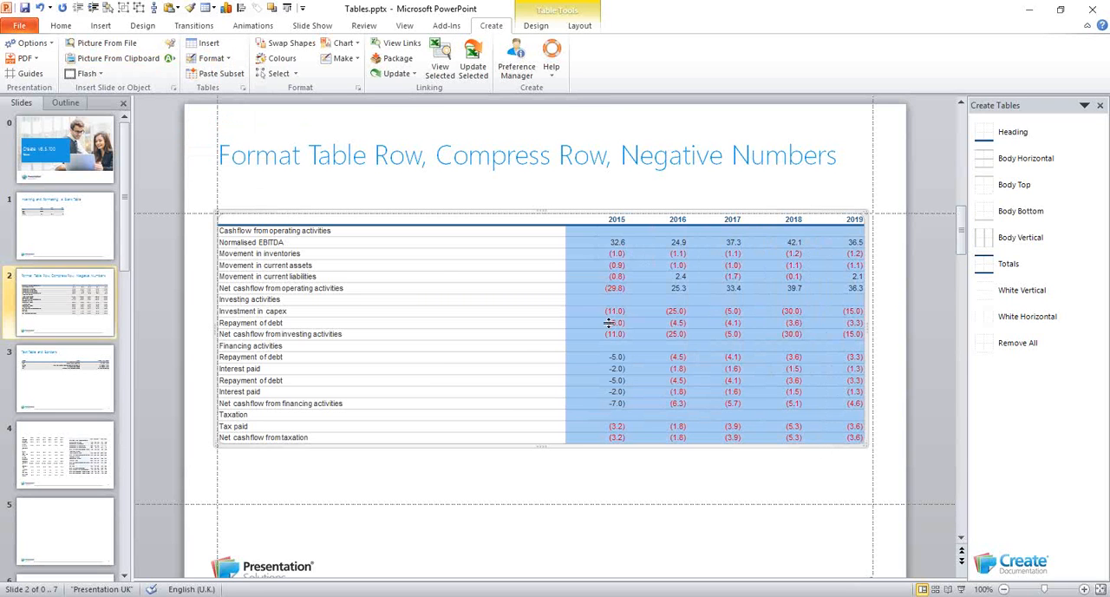
left_click(524, 364)
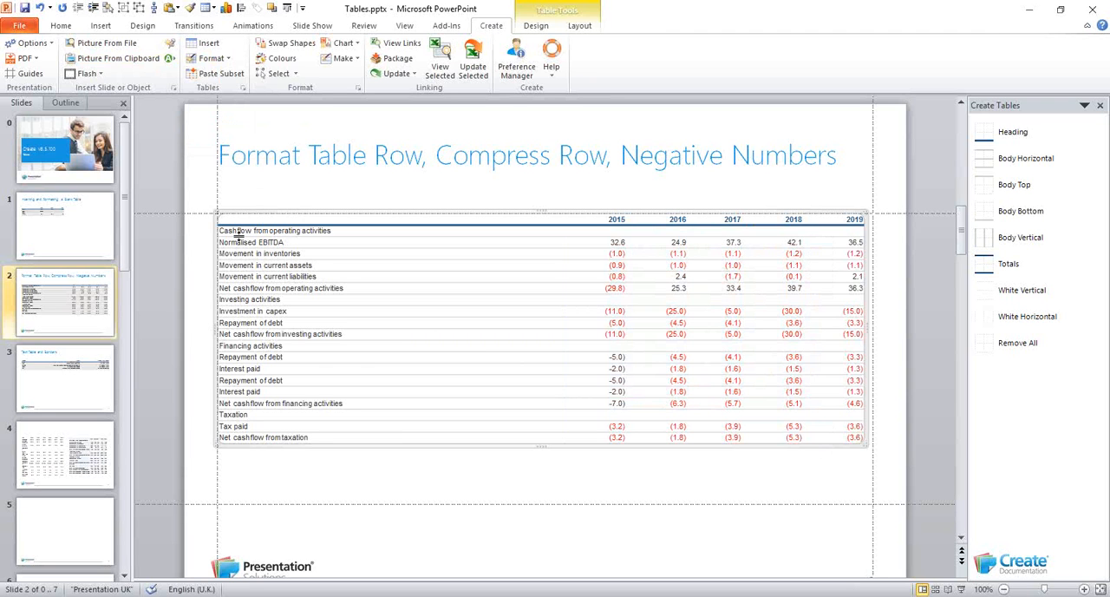
Sort the cashflow table by column 1 in ascending order, treating the first row as headers
left_click(224, 59)
left_click(216, 170)
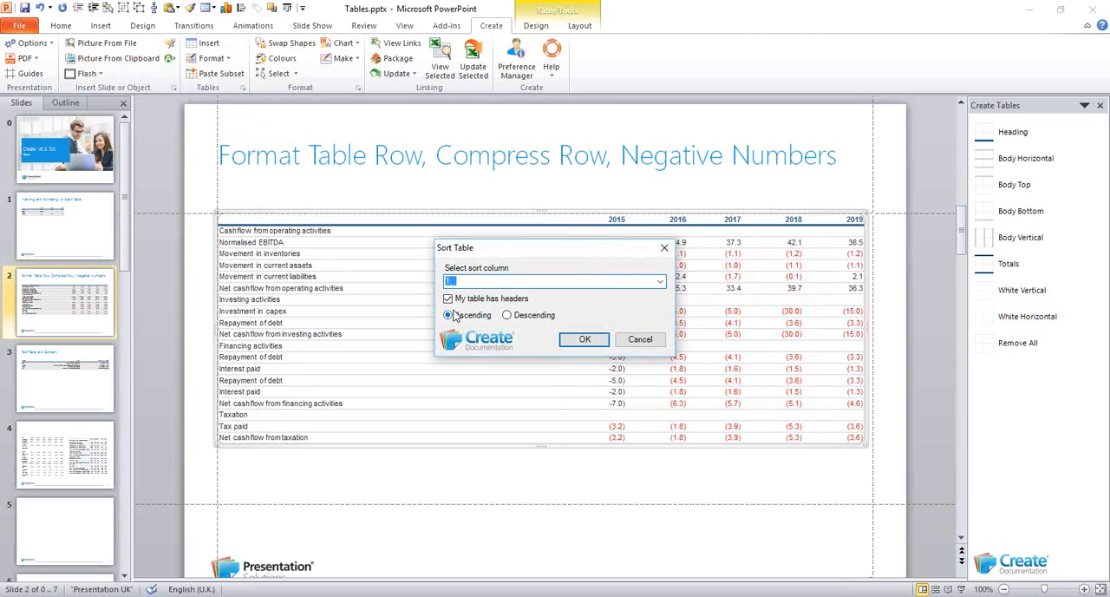
left_click_drag(513, 248, 507, 276)
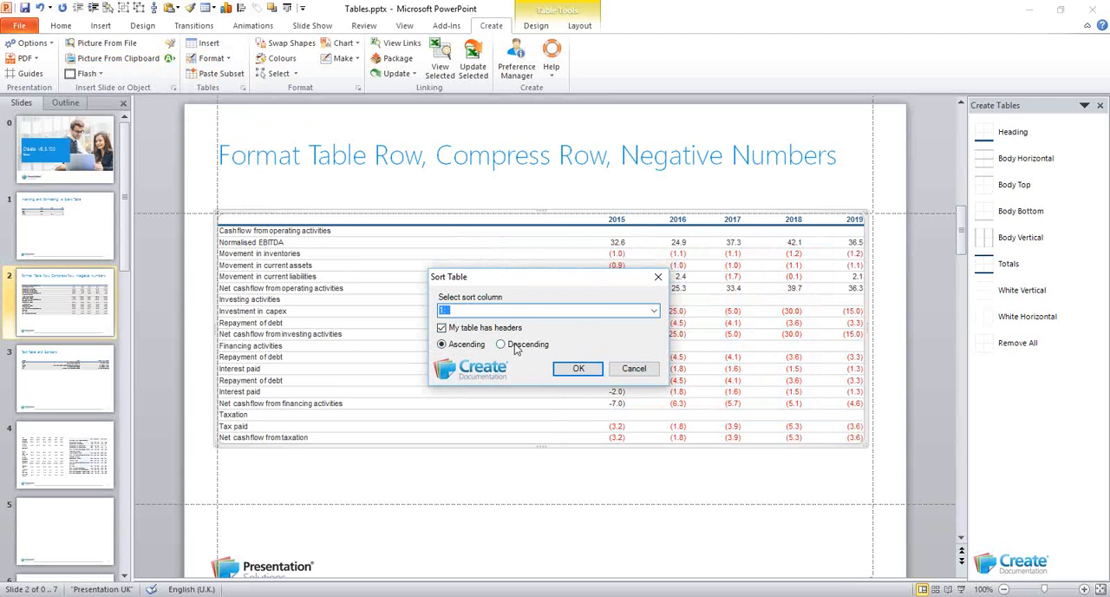
left_click(581, 370)
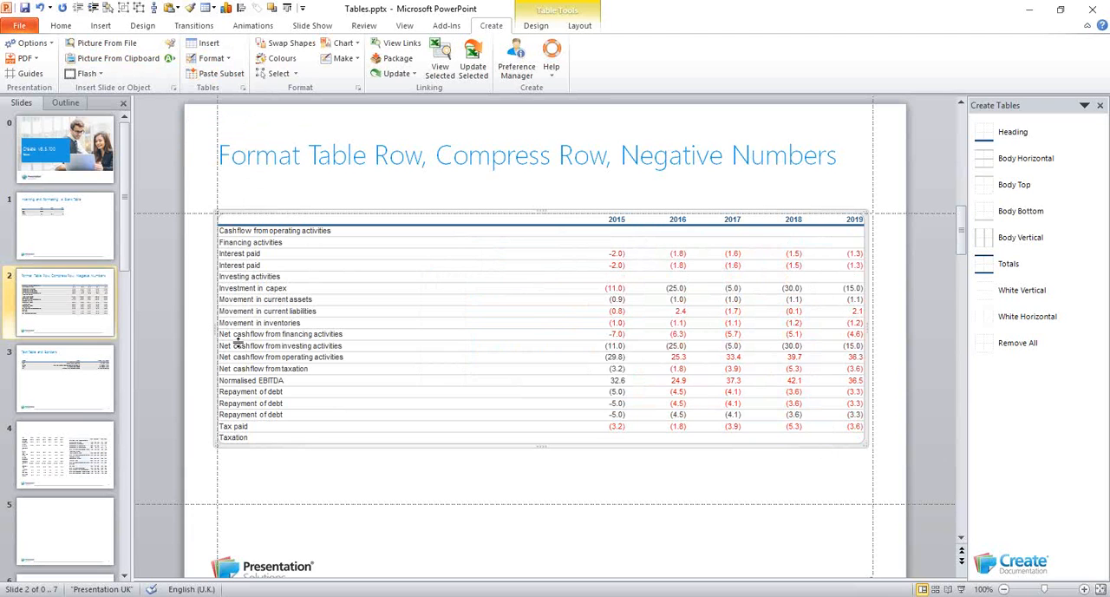
Apply the "Text" whole-table format to the Week, Event and Week Commencing table on slide 3
left_click(70, 386)
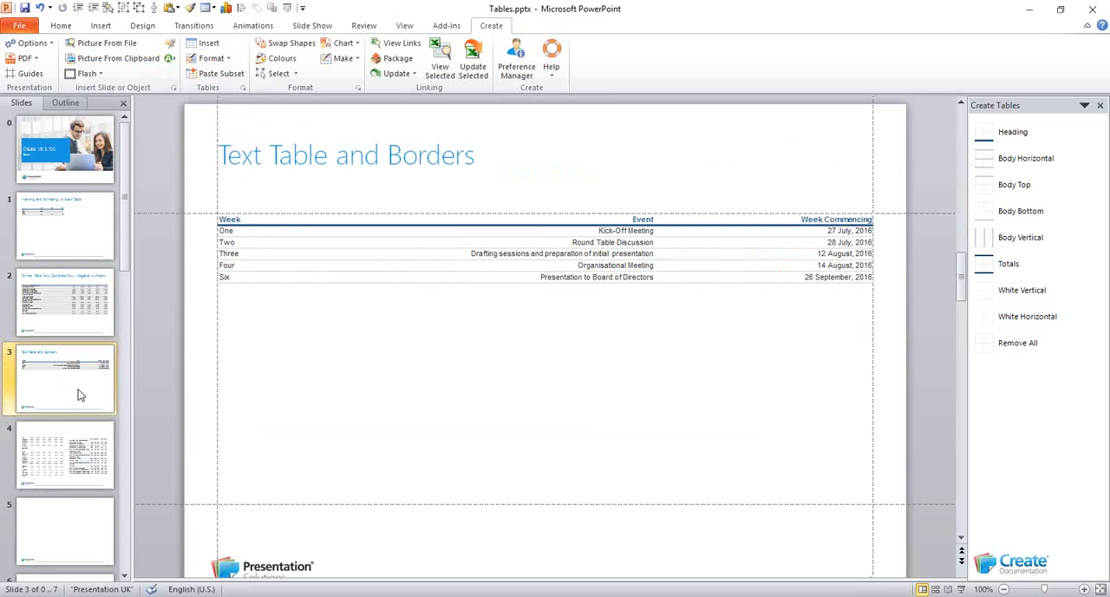
left_click(302, 219)
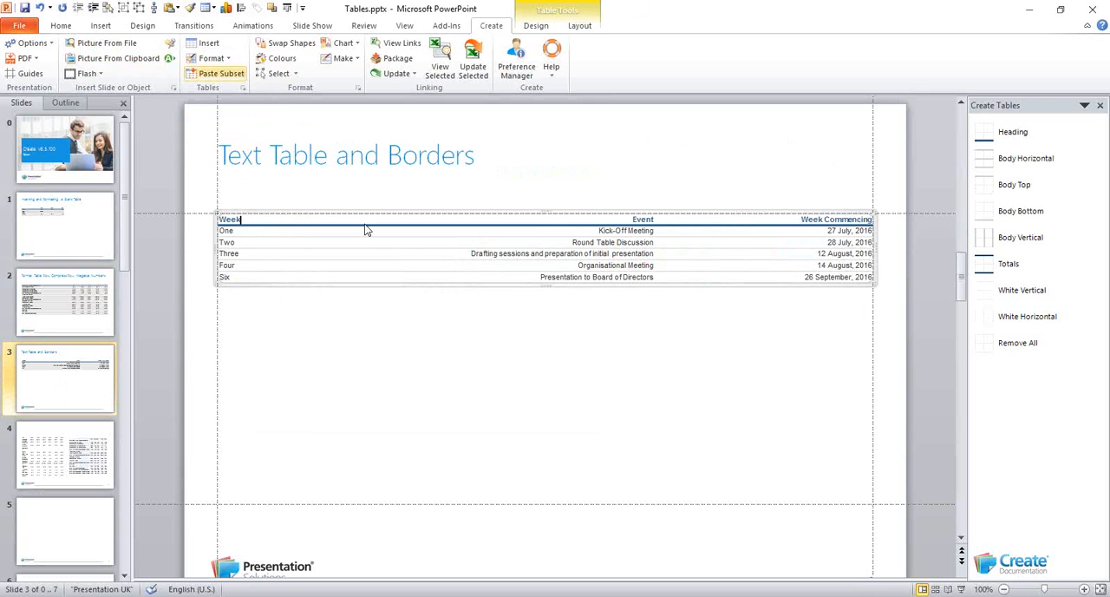
left_click(211, 58)
left_click(228, 75)
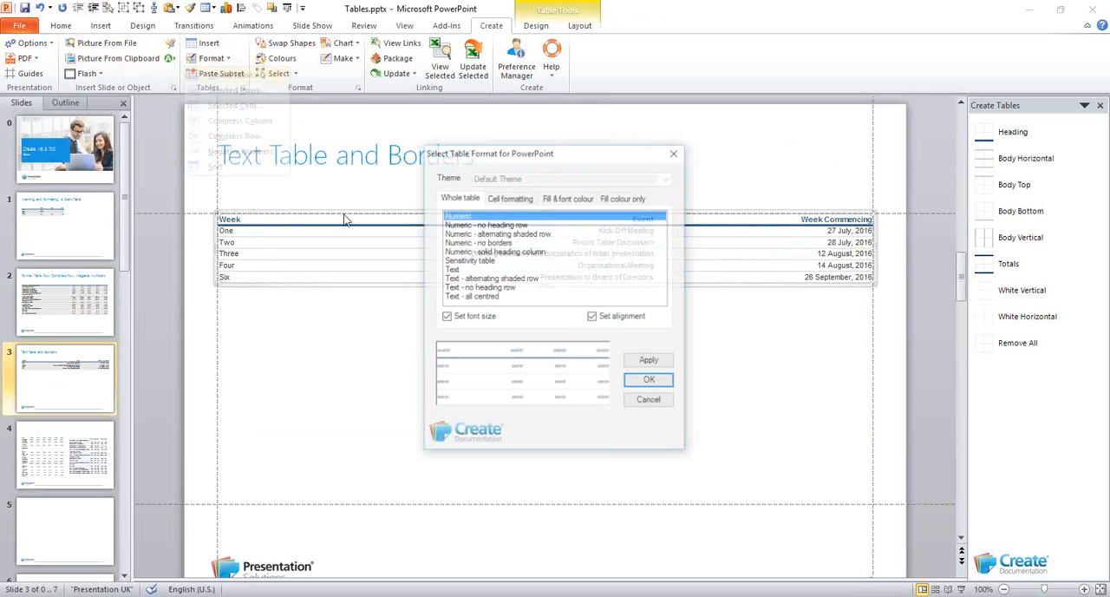
left_click(452, 270)
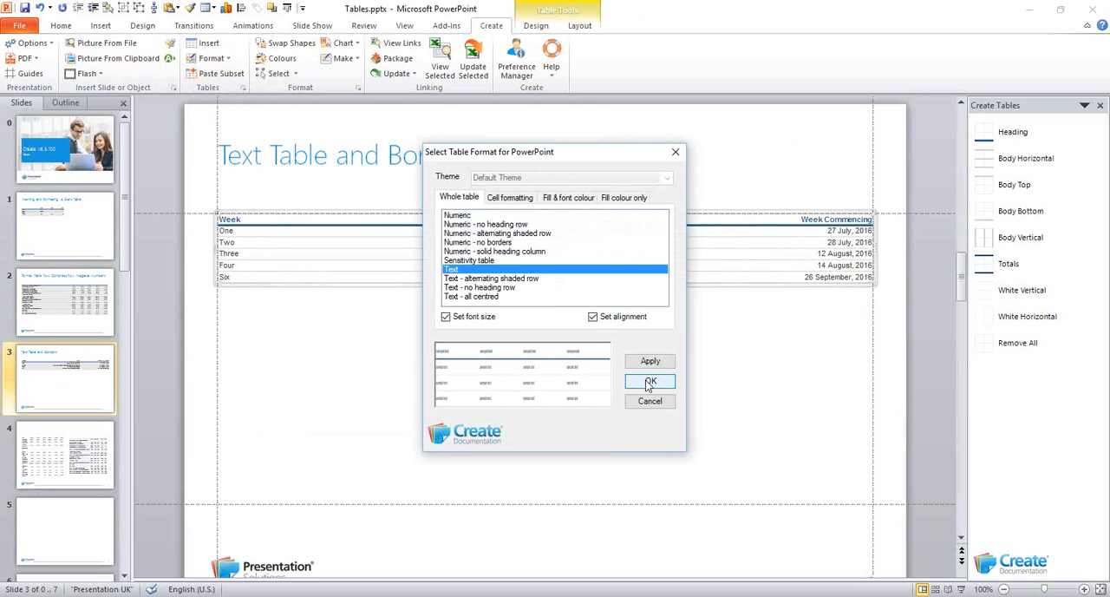
left_click(649, 384)
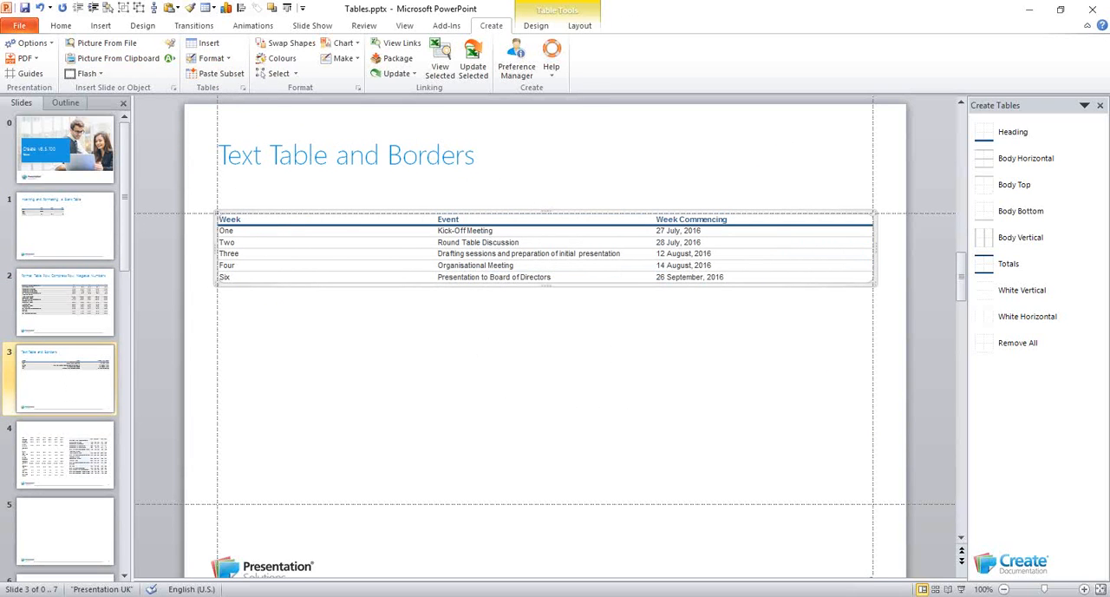
Close the Create Tables border options and display the Create Formats text styles instead
left_click(97, 390)
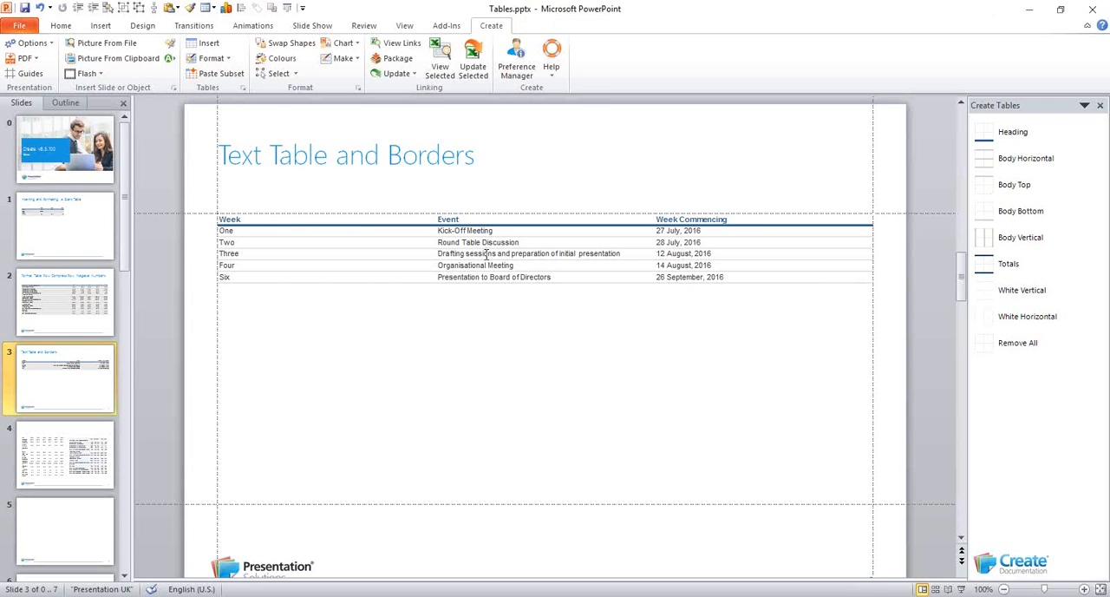
left_click(1099, 105)
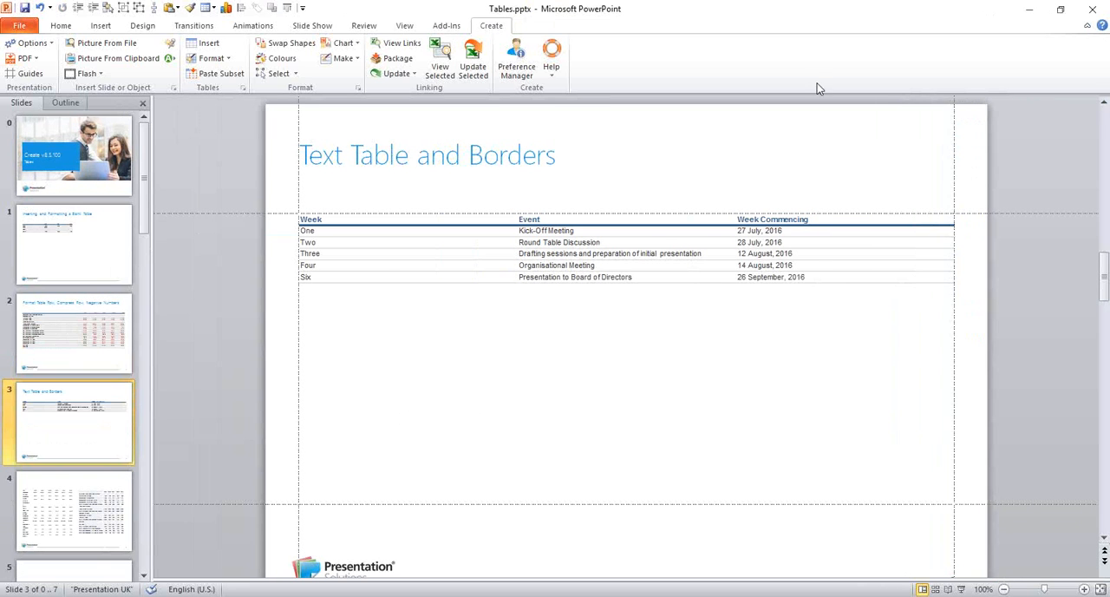
left_click(358, 88)
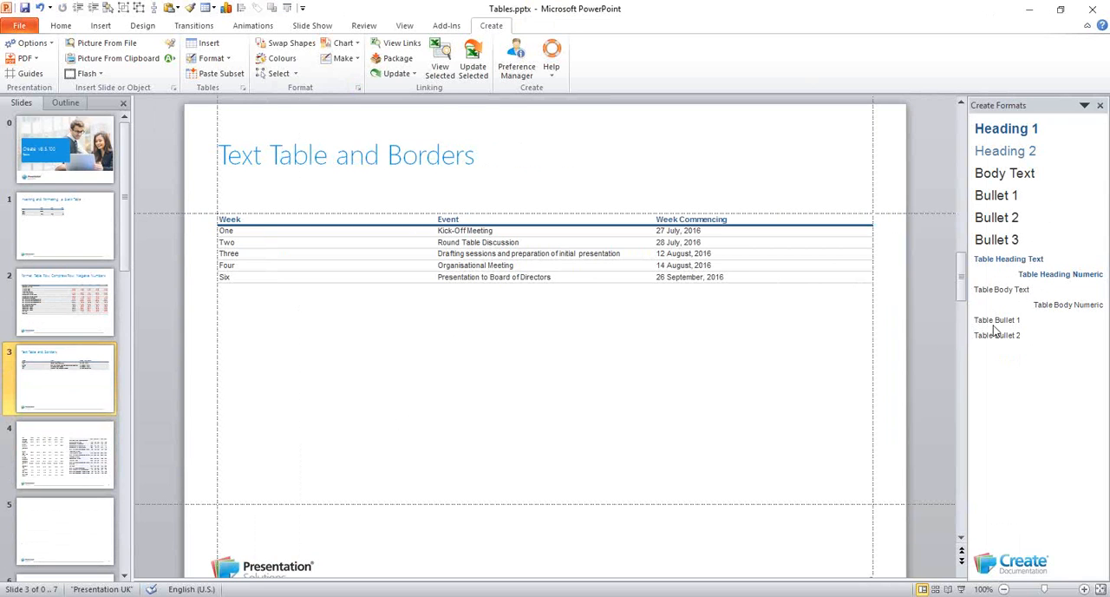
Format the Event column entries, from Kick-Off Meeting to Presentation to Board of Directors, as Table Bullet 1 and return them to Table Body Text
left_click(462, 232)
left_click_drag(462, 231, 458, 277)
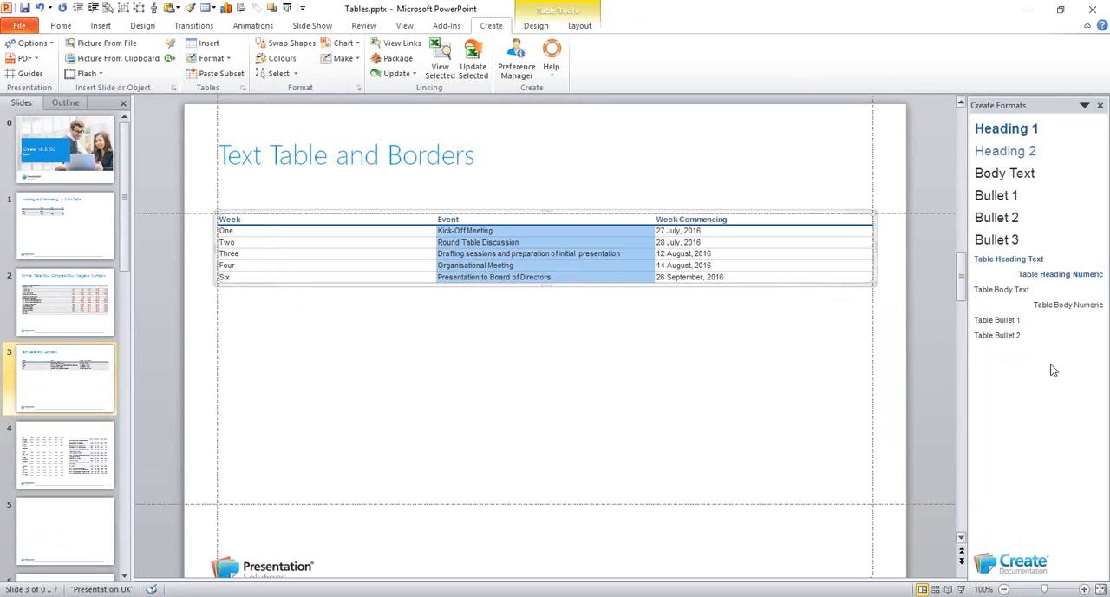
left_click(997, 322)
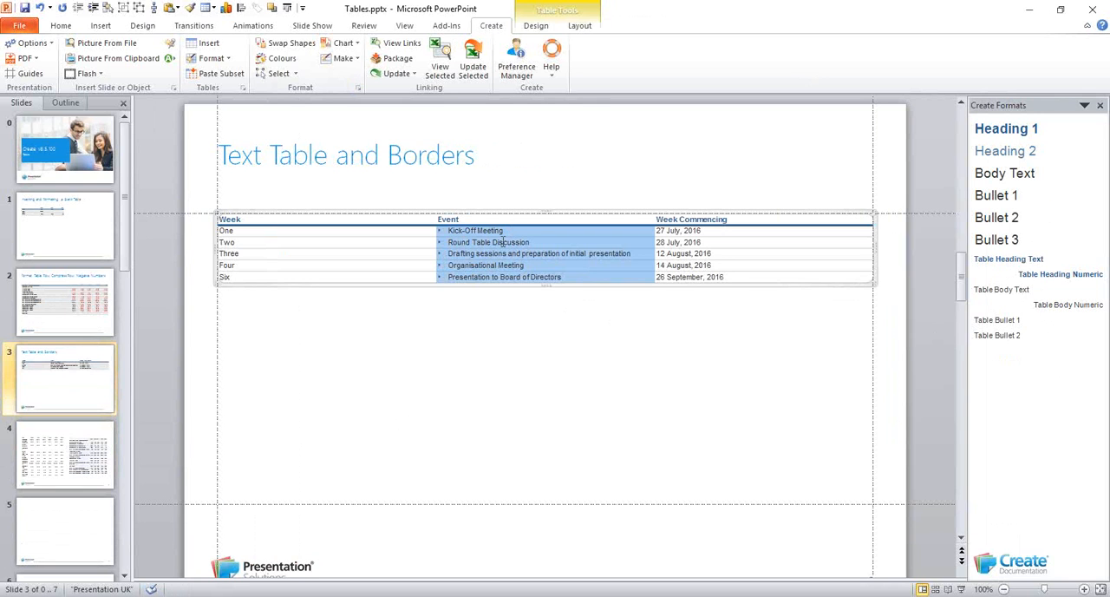
left_click(1005, 292)
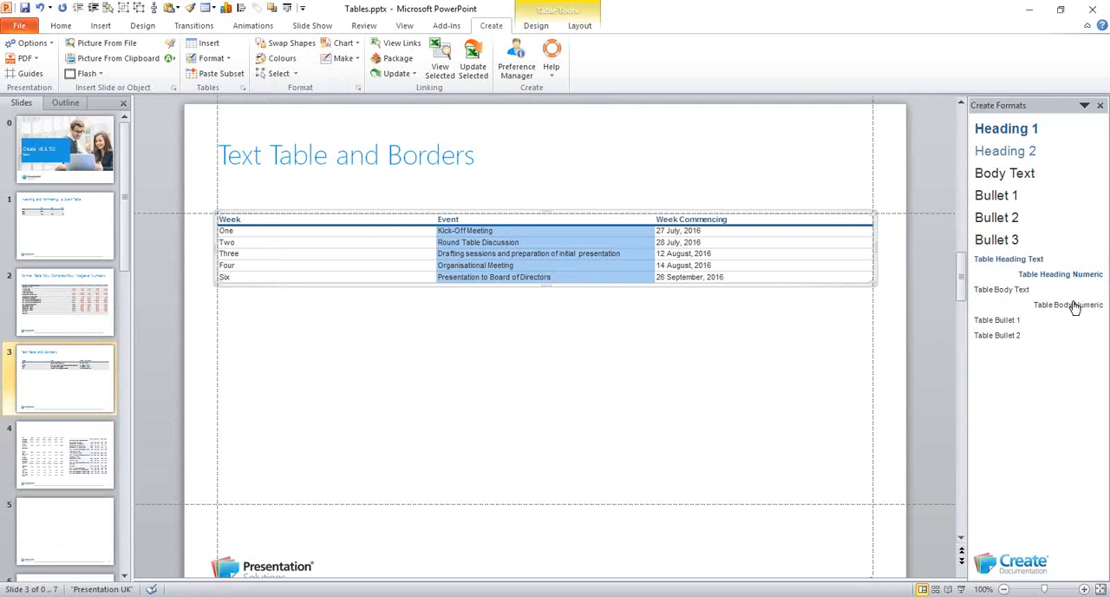
left_click(388, 246)
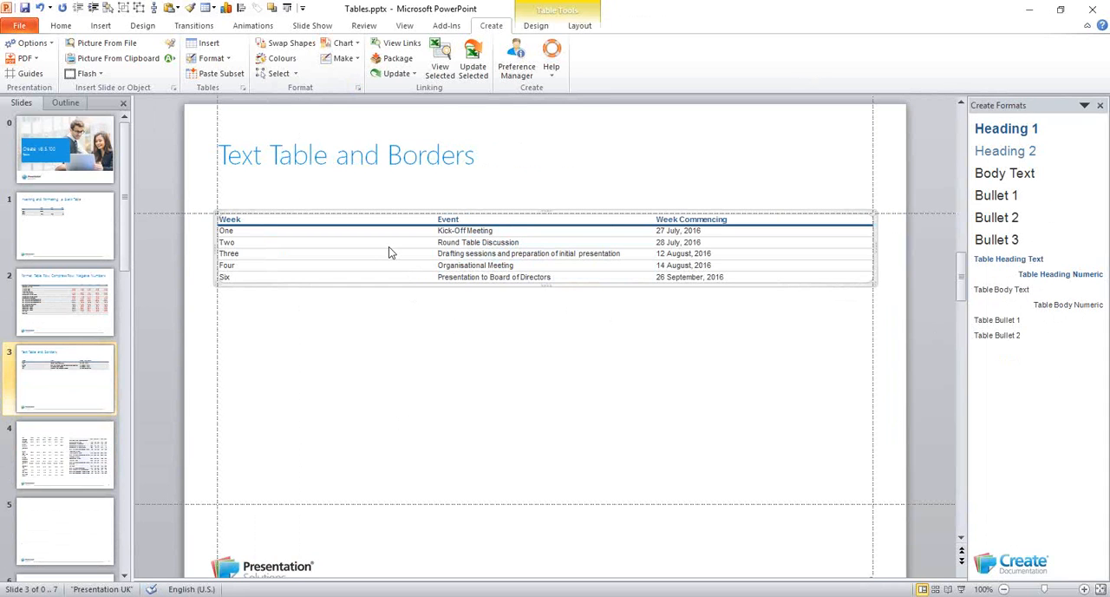